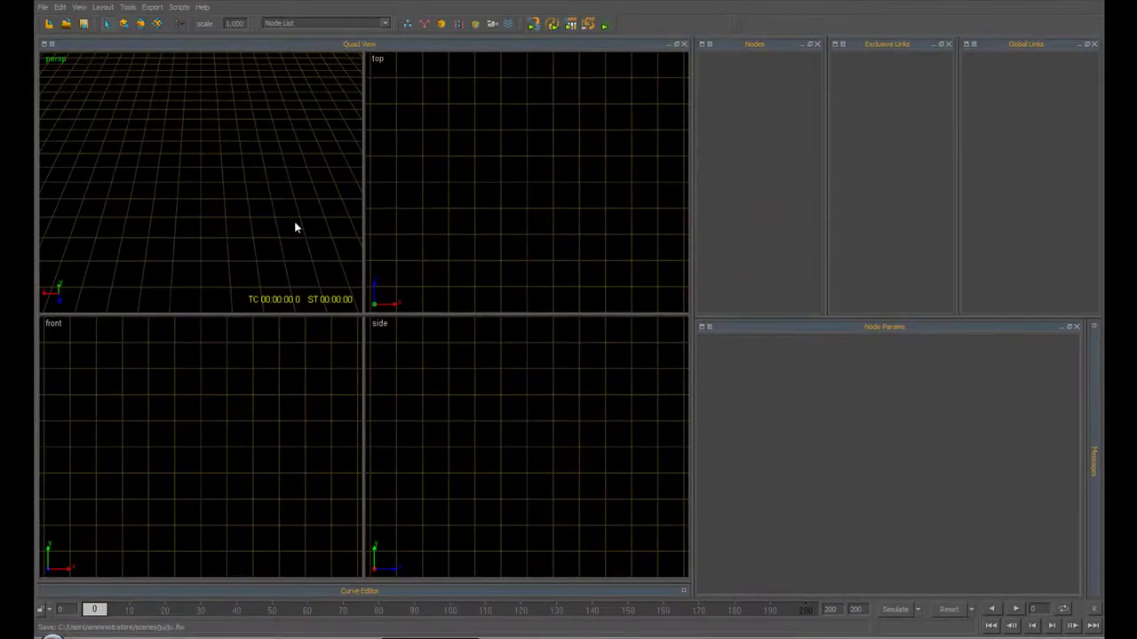
- Replace the four-viewport quad layout with a single perspective view
{"action": "left_click", "coordinate": [452, 204]}
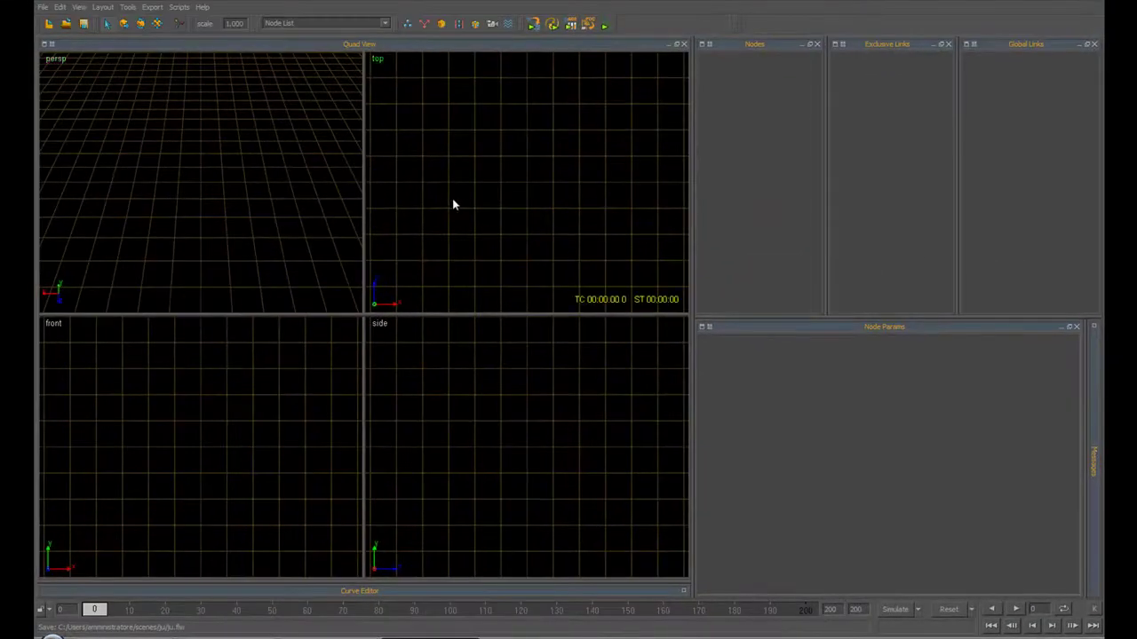
{"action": "left_click", "coordinate": [447, 347]}
{"action": "left_click", "coordinate": [276, 376]}
{"action": "left_click", "coordinate": [204, 228]}
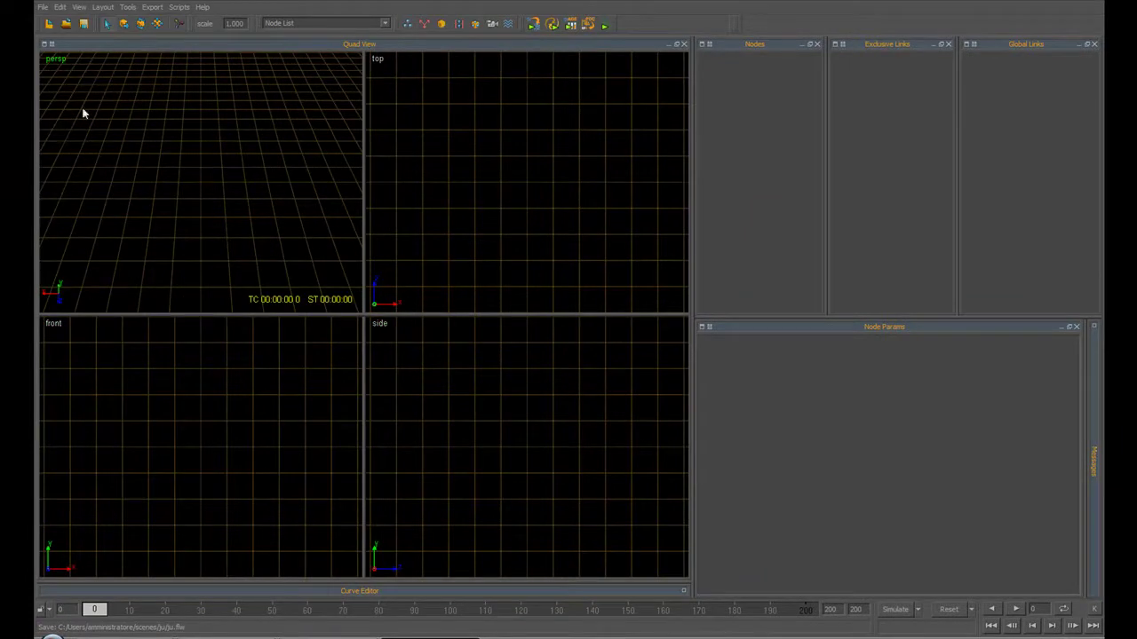
{"action": "left_click", "coordinate": [44, 44]}
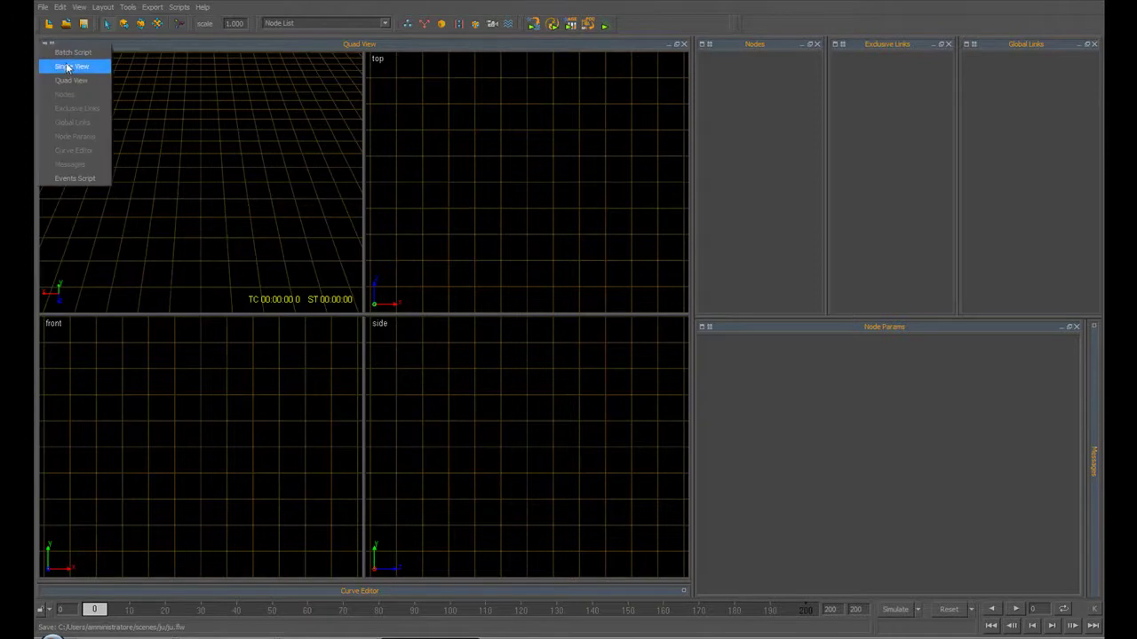
{"action": "left_click", "coordinate": [68, 67]}
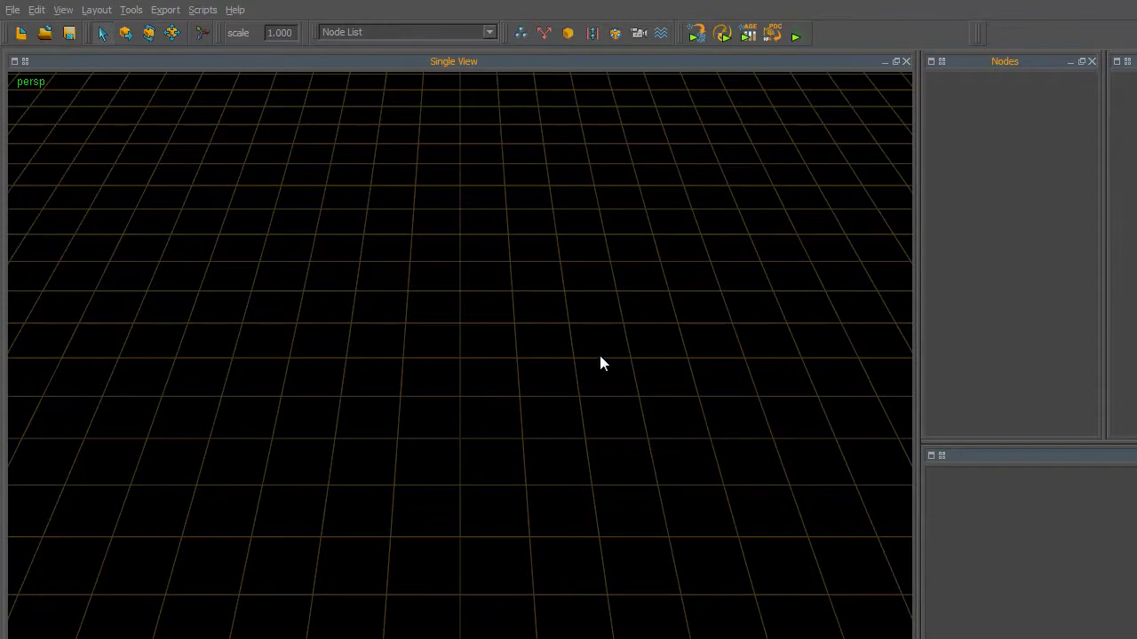
- Add a cube object to the empty scene
{"action": "middle_click_drag", "start_coordinate": [601, 368], "coordinate": [605, 287]}
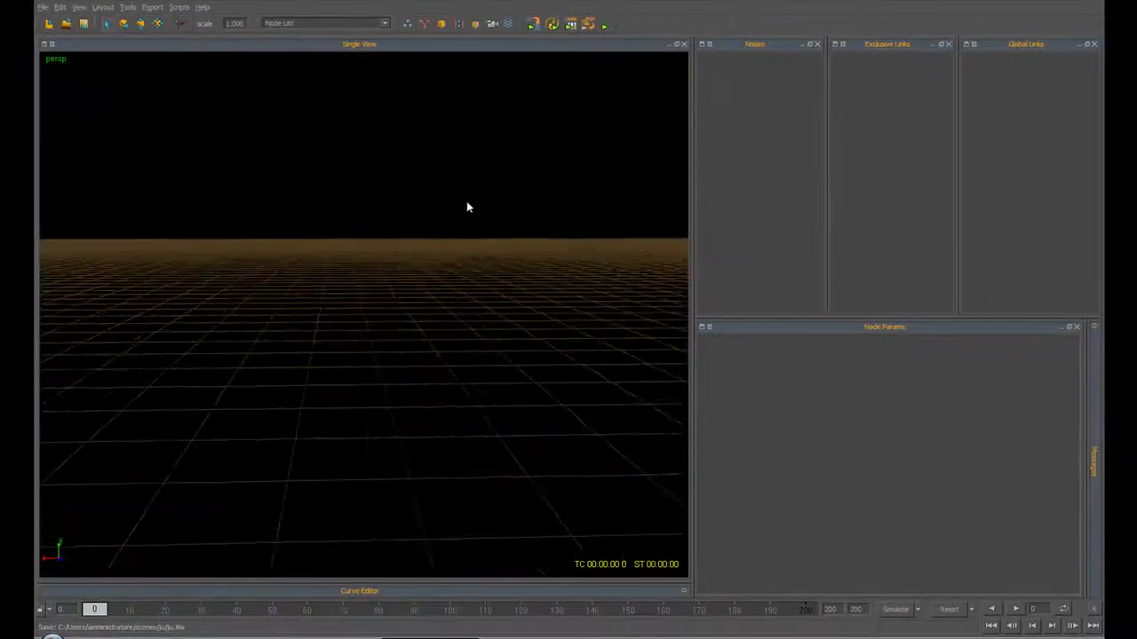
{"action": "mouse_move", "coordinate": [468, 206]}
{"action": "middle_mouse_down"}
{"action": "mouse_move", "coordinate": [449, 205]}
{"action": "mouse_move", "coordinate": [475, 213]}
{"action": "mouse_move", "coordinate": [459, 201]}
{"action": "mouse_move", "coordinate": [466, 221]}
{"action": "mouse_move", "coordinate": [450, 210]}
{"action": "mouse_move", "coordinate": [462, 221]}
{"action": "mouse_move", "coordinate": [461, 202]}
{"action": "middle_mouse_up"}
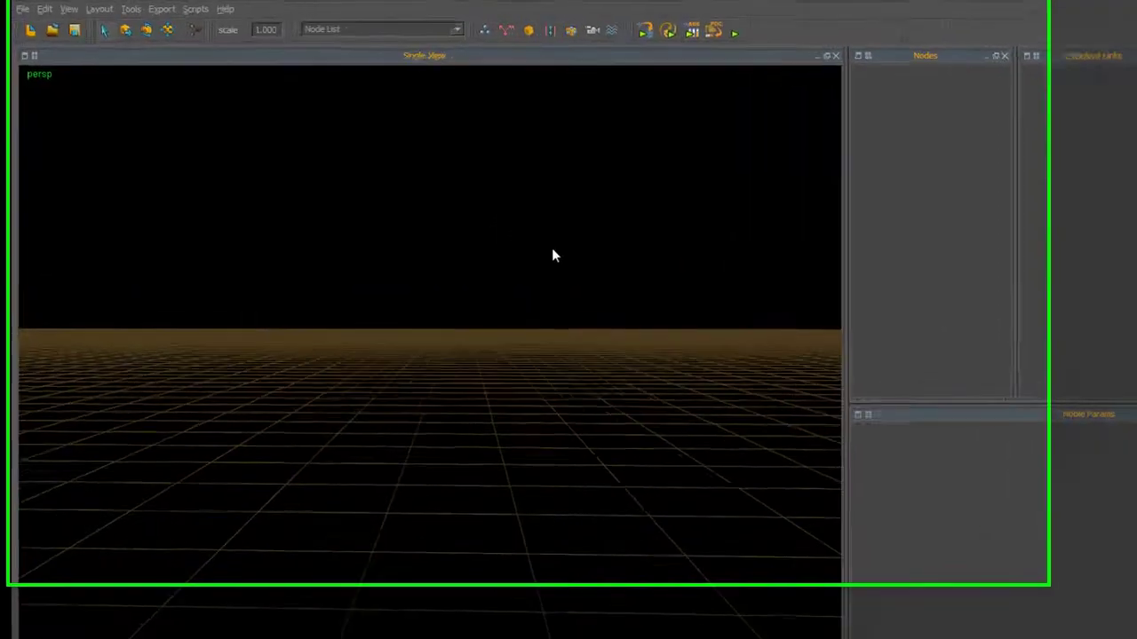
{"action": "middle_click_drag", "start_coordinate": [594, 279], "coordinate": [555, 352]}
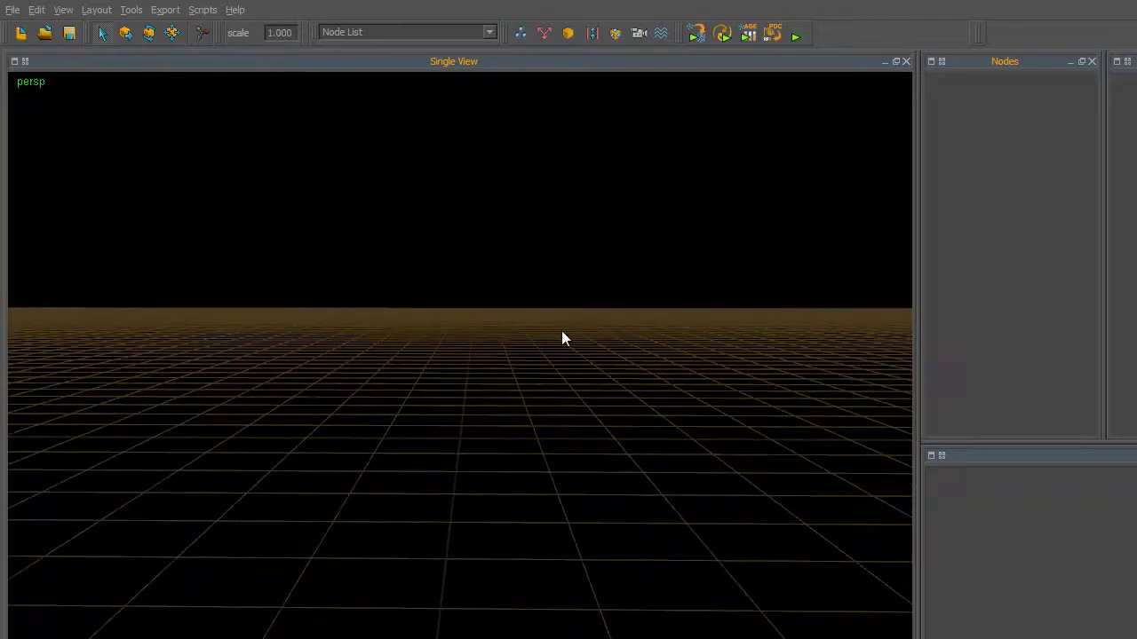
{"action": "middle_click_drag", "start_coordinate": [593, 376], "coordinate": [610, 417]}
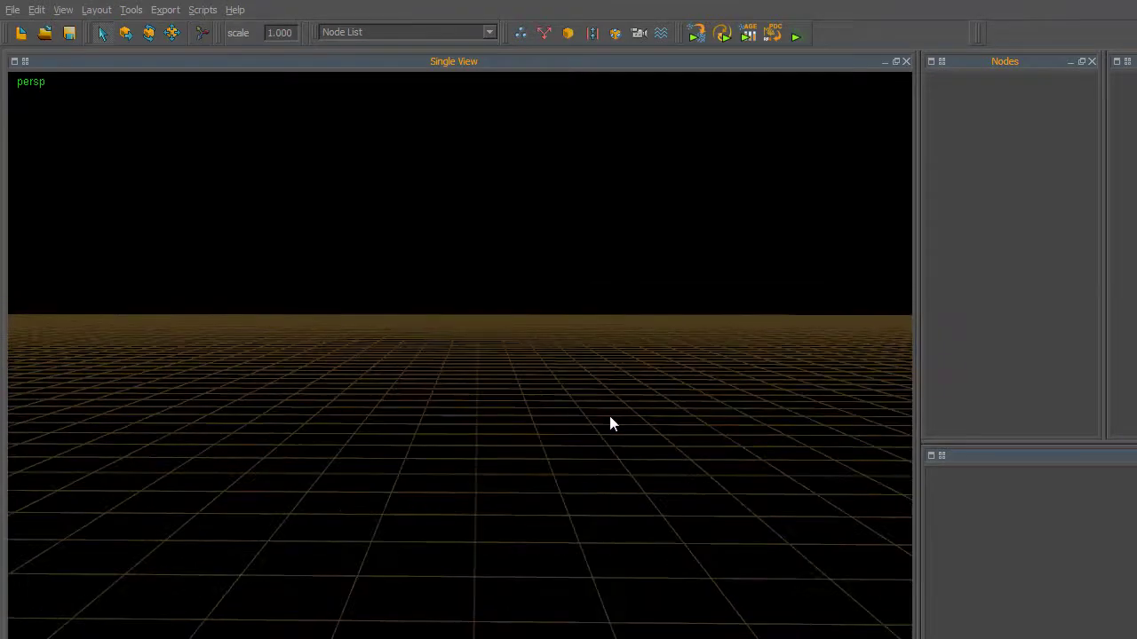
{"action": "middle_click_drag", "start_coordinate": [610, 425], "coordinate": [528, 450]}
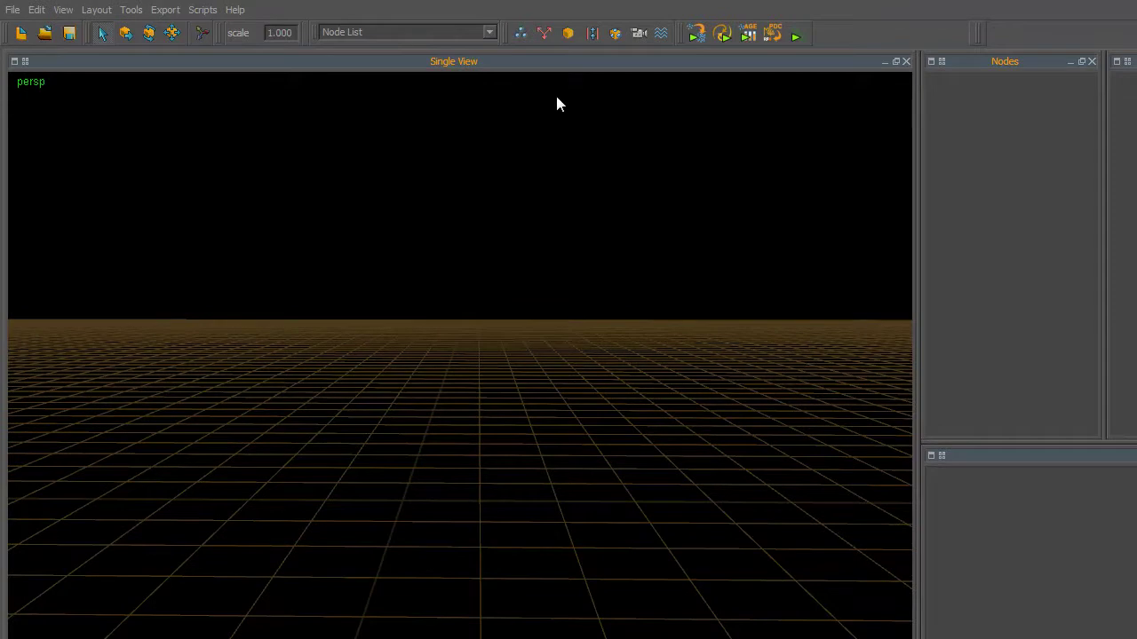
{"action": "left_click", "coordinate": [568, 35]}
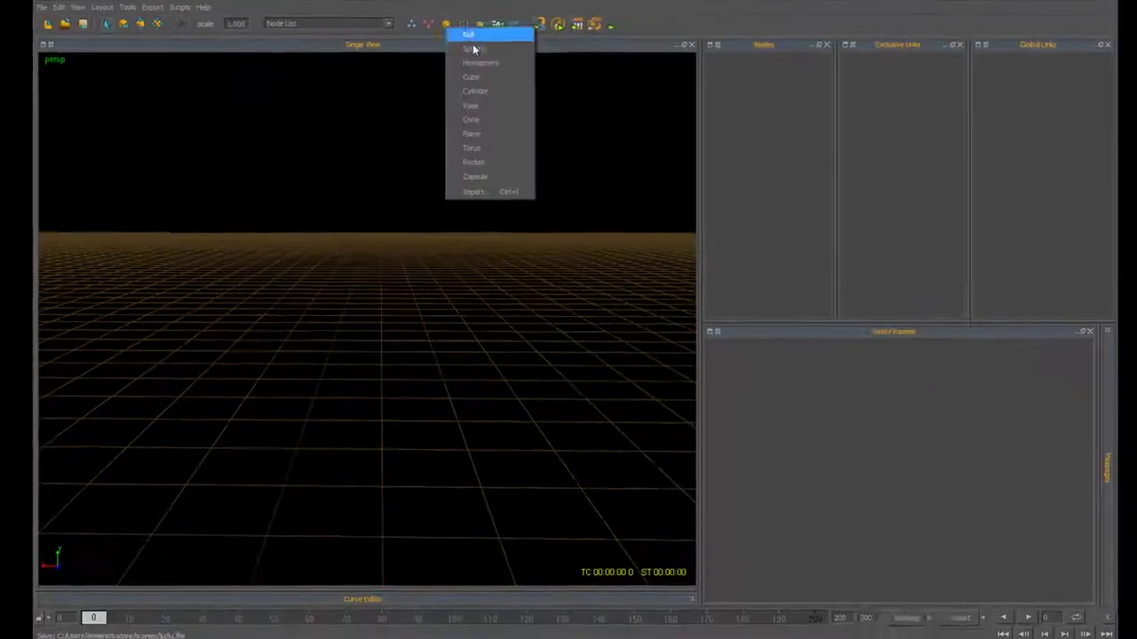
{"action": "left_click", "coordinate": [471, 76]}
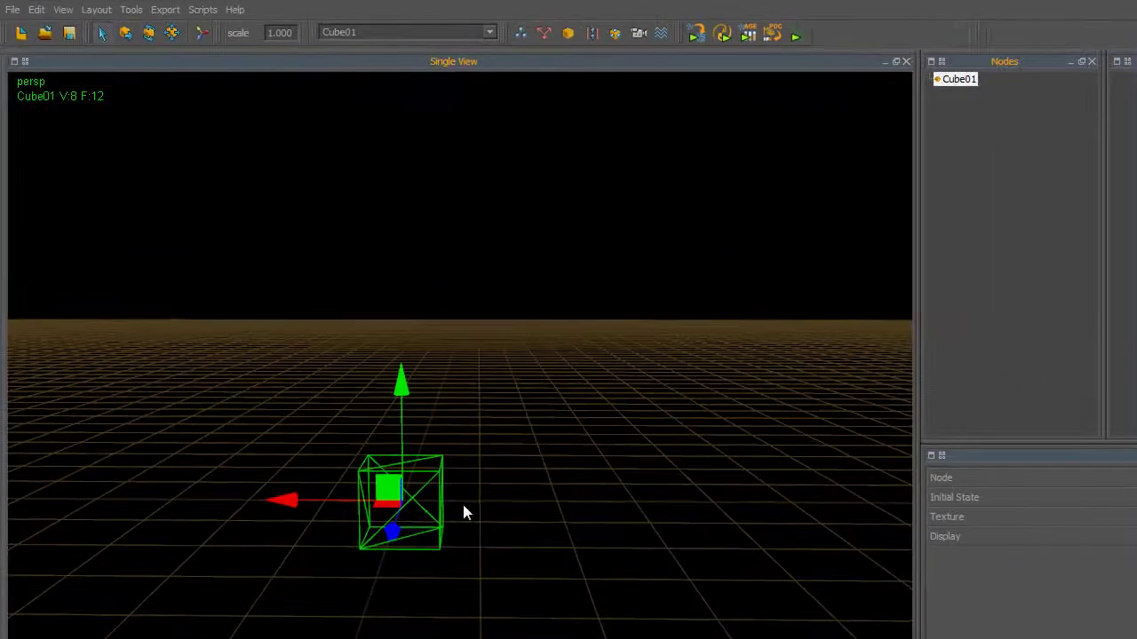
- Inspect the cube from different distances and angles, and look through the available object, daemon and emitter types
{"action": "scroll", "coordinate": [463, 512], "scroll_direction": "up", "scroll_amount": 5}
{"action": "scroll", "coordinate": [463, 512], "scroll_direction": "down", "scroll_amount": 3}
{"action": "scroll", "coordinate": [463, 513], "scroll_direction": "up", "scroll_amount": 2}
{"action": "scroll", "coordinate": [463, 512], "scroll_direction": "down", "scroll_amount": 3}
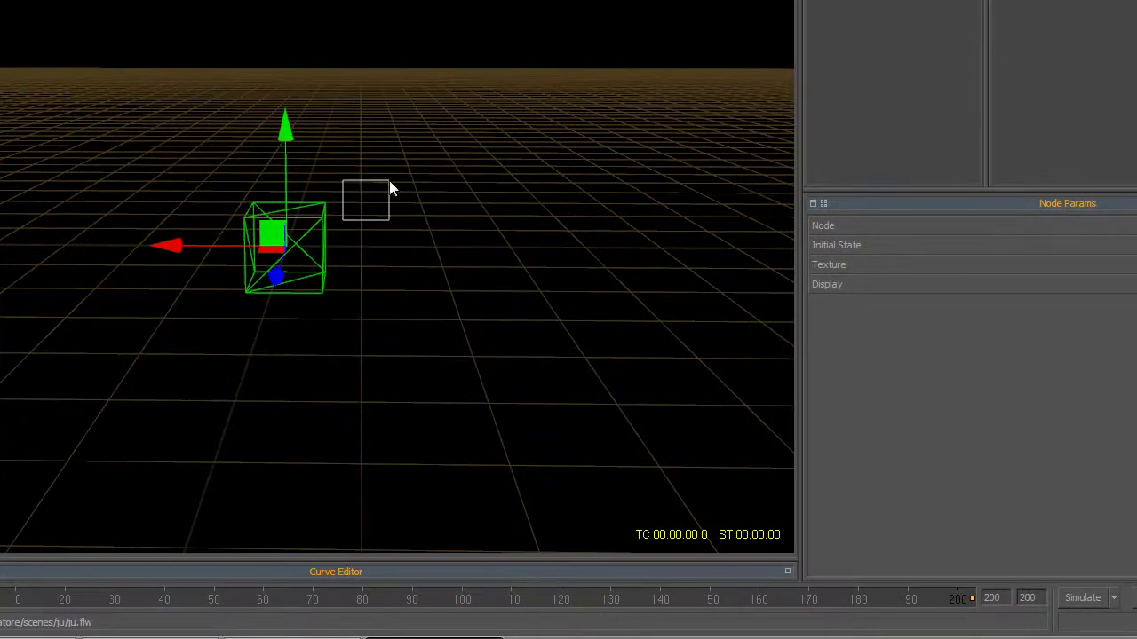
{"action": "left_click_drag", "start_coordinate": [389, 182], "coordinate": [373, 225]}
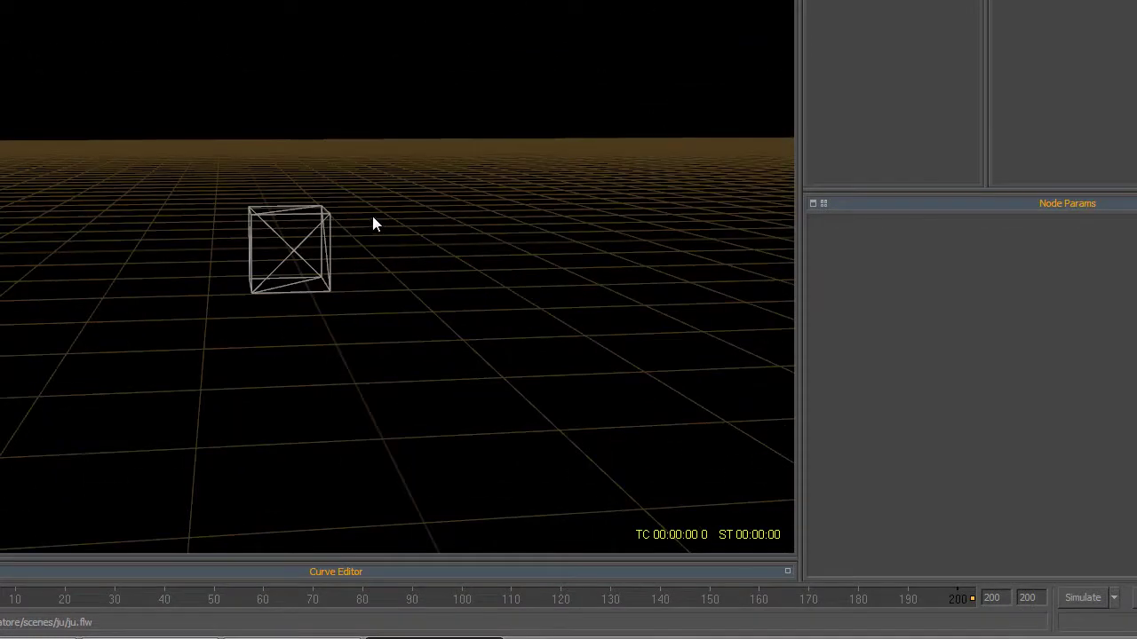
{"action": "left_click_drag", "start_coordinate": [373, 228], "coordinate": [382, 279], "text": "alt"}
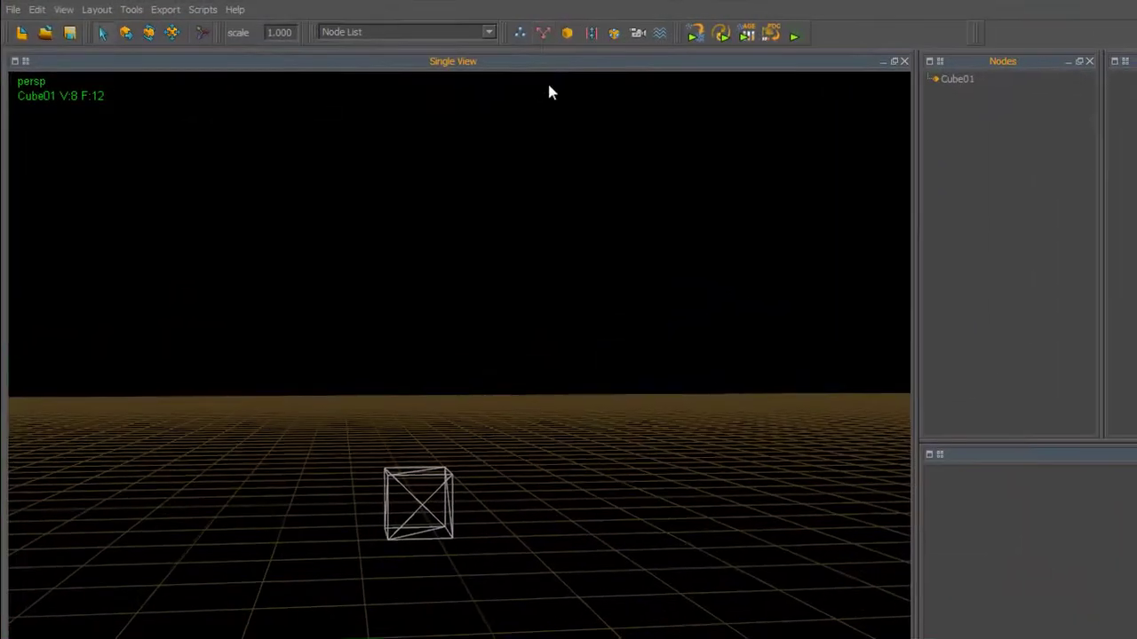
{"action": "left_click", "coordinate": [567, 33]}
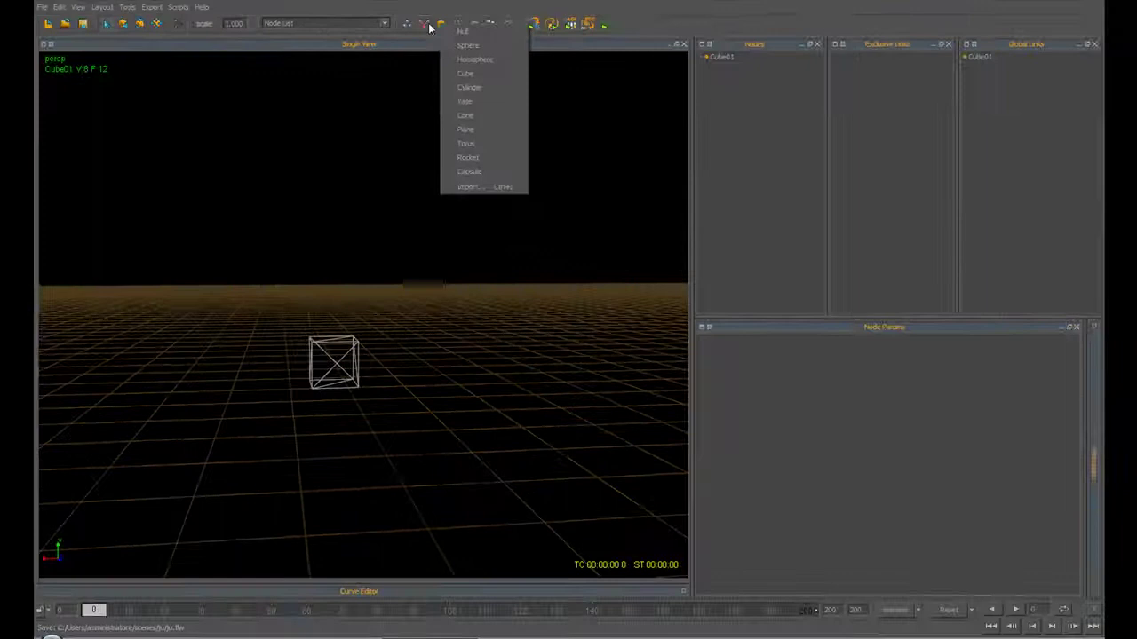
{"action": "left_click", "coordinate": [544, 33]}
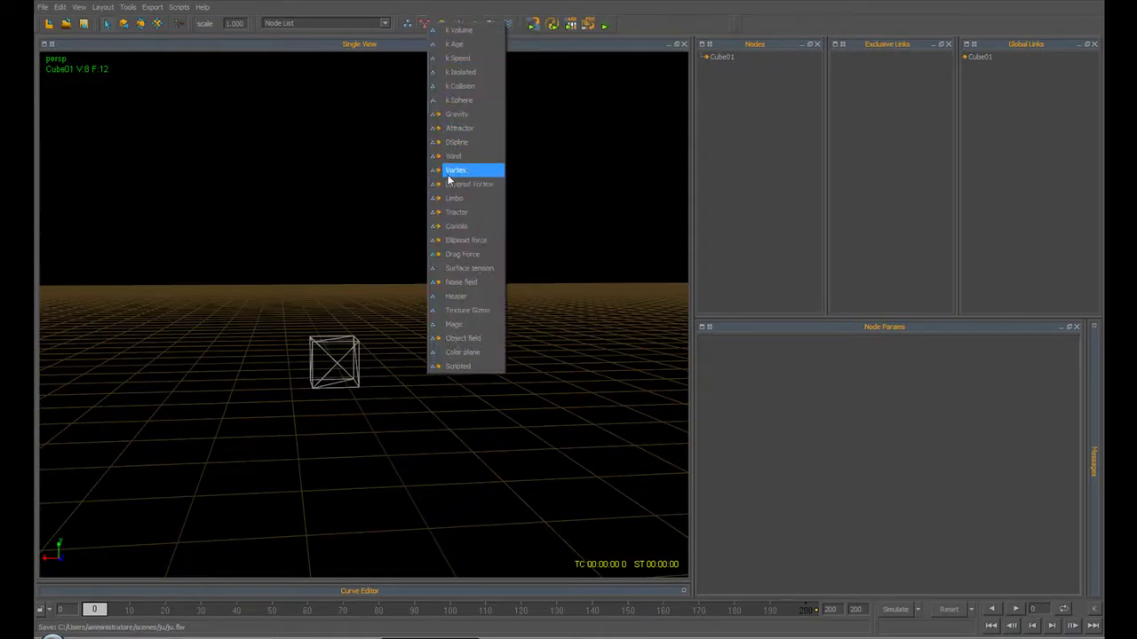
{"action": "left_click", "coordinate": [407, 26]}
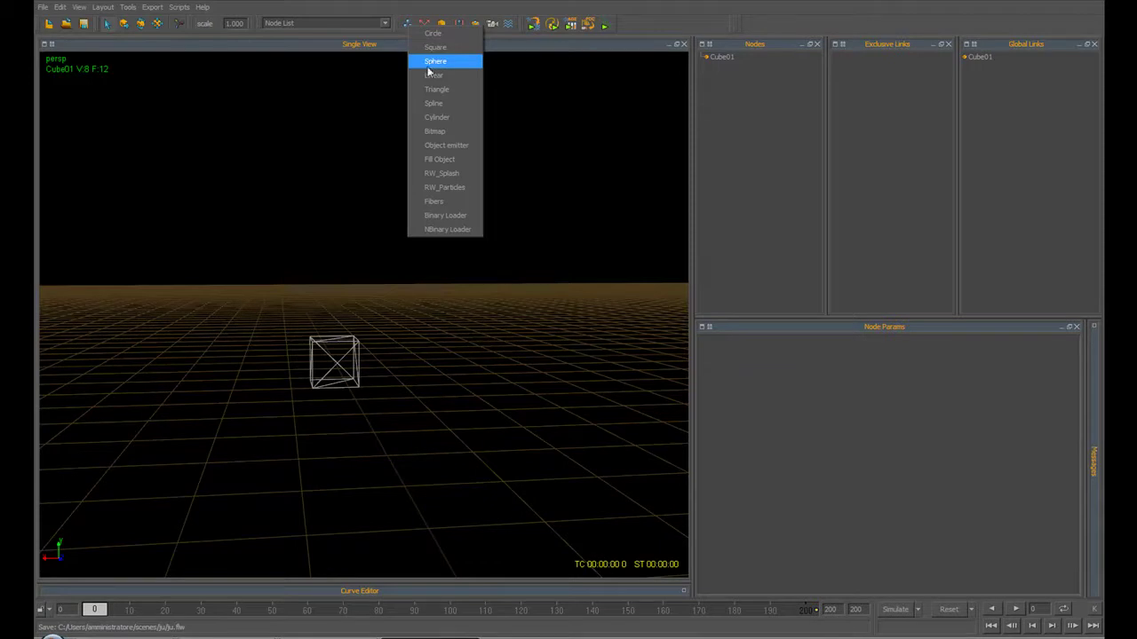
{"action": "left_click", "coordinate": [401, 13]}
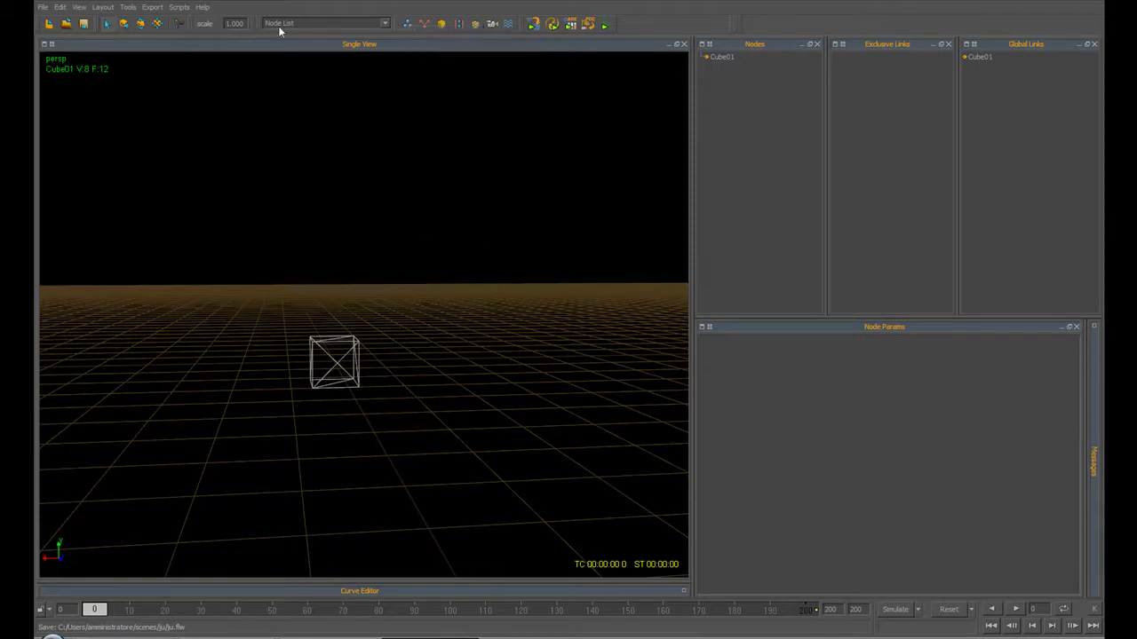
- Move the cube above the grid to about X 0.15, Y 2.88, Z -1.33 and rotate it slightly
{"action": "left_click", "coordinate": [126, 25]}
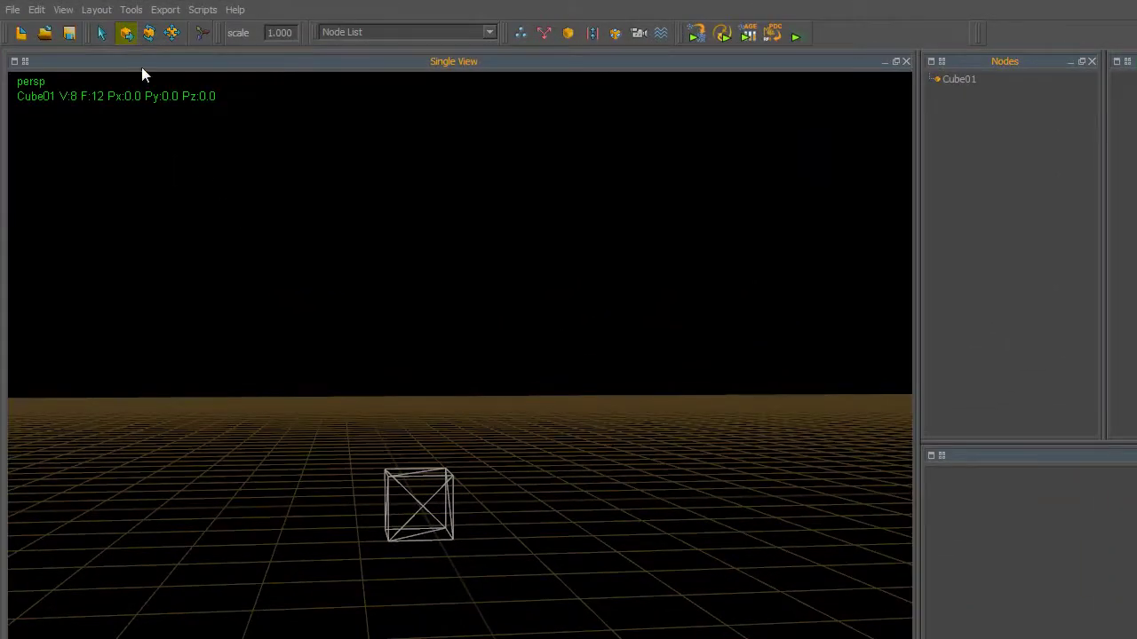
{"action": "left_click", "coordinate": [416, 484]}
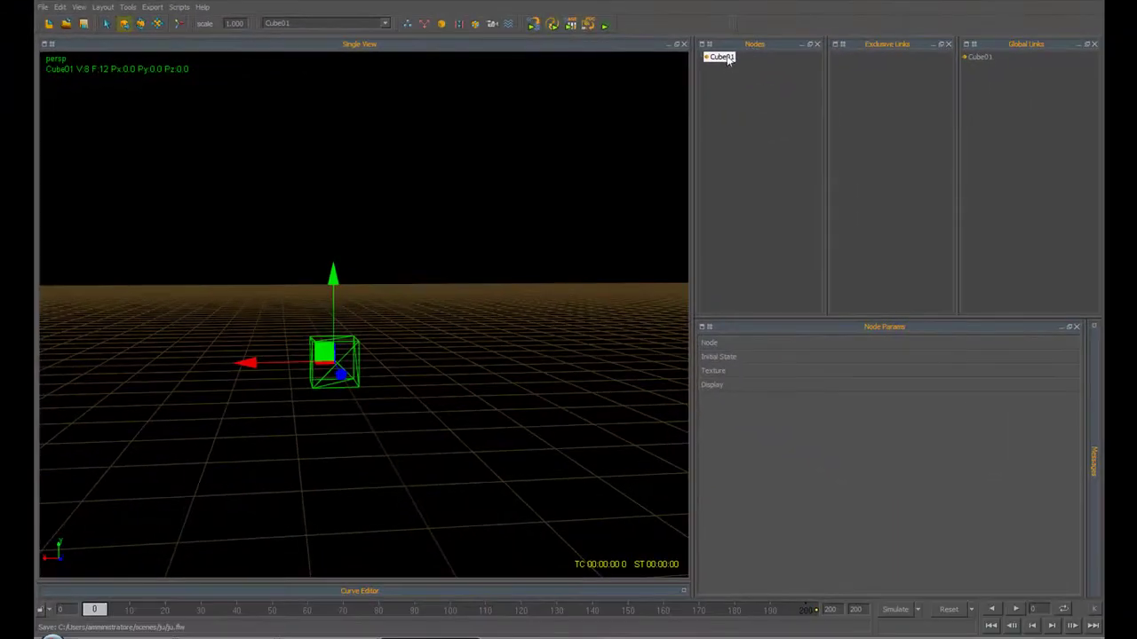
{"action": "left_click_drag", "start_coordinate": [337, 282], "coordinate": [335, 174]}
{"action": "left_click_drag", "start_coordinate": [417, 238], "coordinate": [417, 210]}
{"action": "mouse_move", "coordinate": [345, 316]}
{"action": "left_mouse_down"}
{"action": "mouse_move", "coordinate": [317, 316]}
{"action": "mouse_move", "coordinate": [470, 319]}
{"action": "mouse_move", "coordinate": [604, 350]}
{"action": "mouse_move", "coordinate": [450, 349]}
{"action": "mouse_move", "coordinate": [347, 330]}
{"action": "left_mouse_up"}
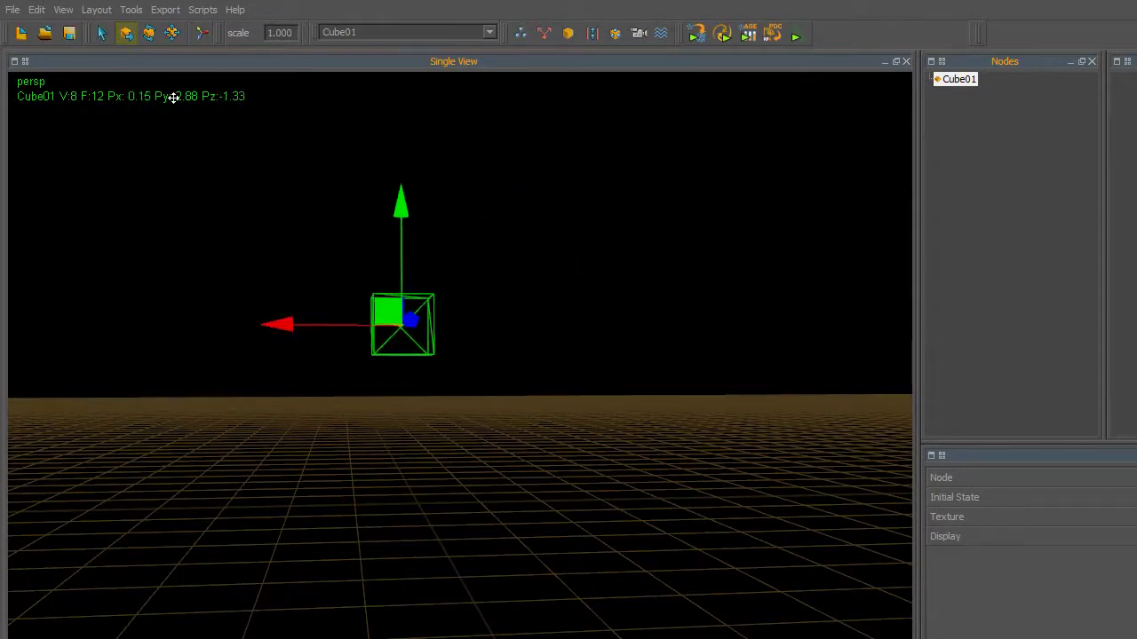
{"action": "left_click", "coordinate": [149, 32]}
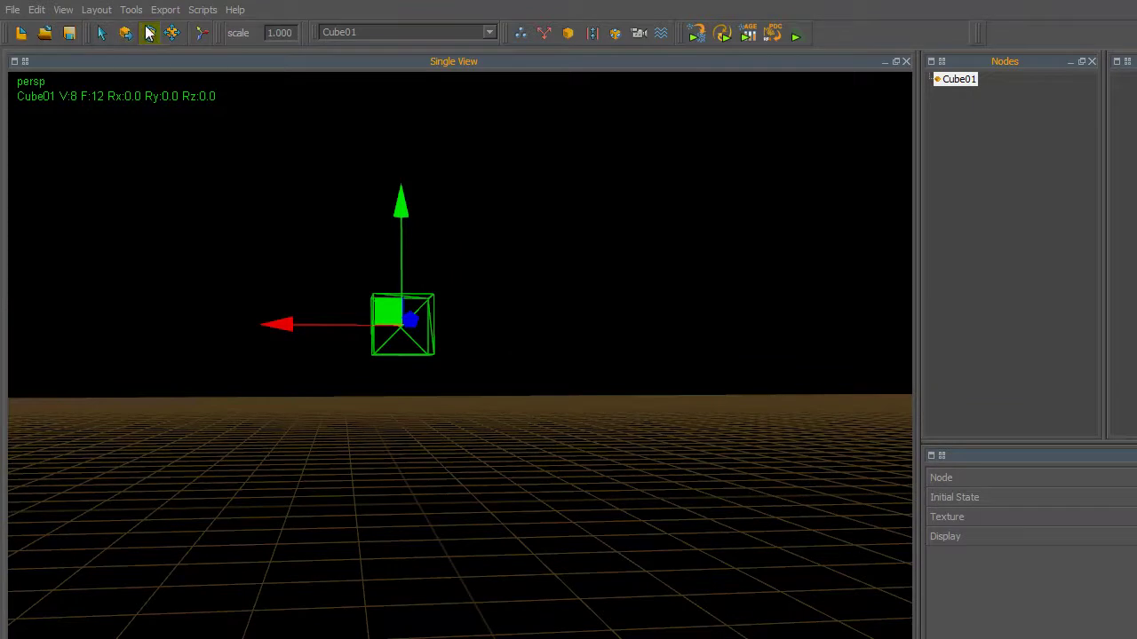
{"action": "mouse_move", "coordinate": [408, 320]}
{"action": "left_mouse_down"}
{"action": "mouse_move", "coordinate": [399, 185]}
{"action": "mouse_move", "coordinate": [405, 420]}
{"action": "mouse_move", "coordinate": [404, 325]}
{"action": "left_mouse_up"}
- Scale the cube to about 4.7 in X, 4.6 in Y and 4.6 in Z
{"action": "left_click", "coordinate": [172, 34]}
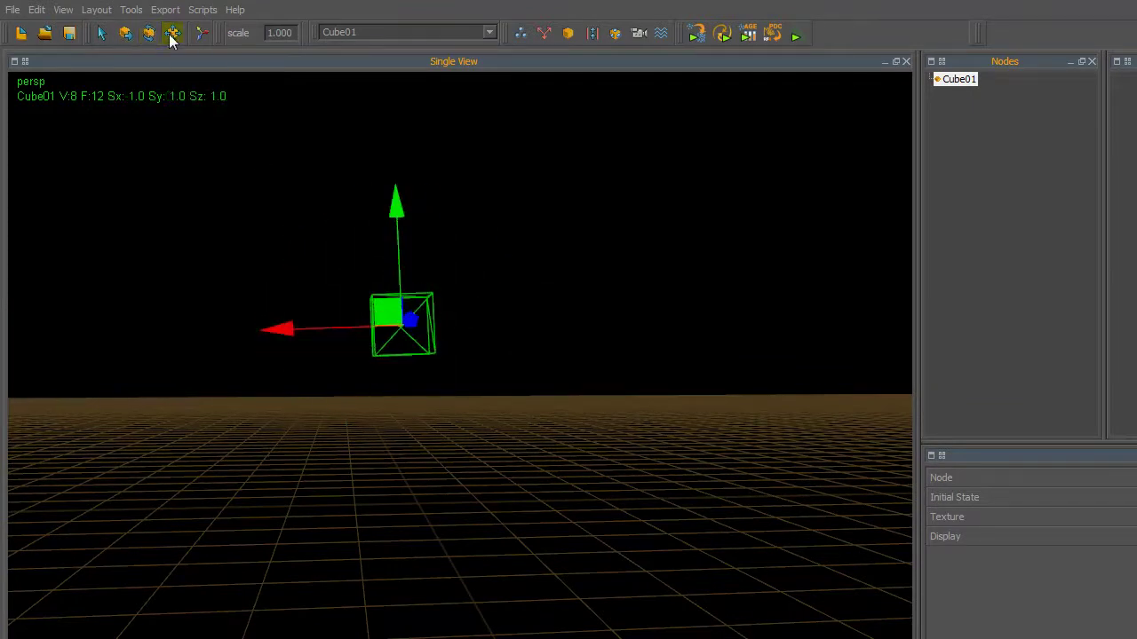
{"action": "left_click_drag", "start_coordinate": [330, 325], "coordinate": [325, 290]}
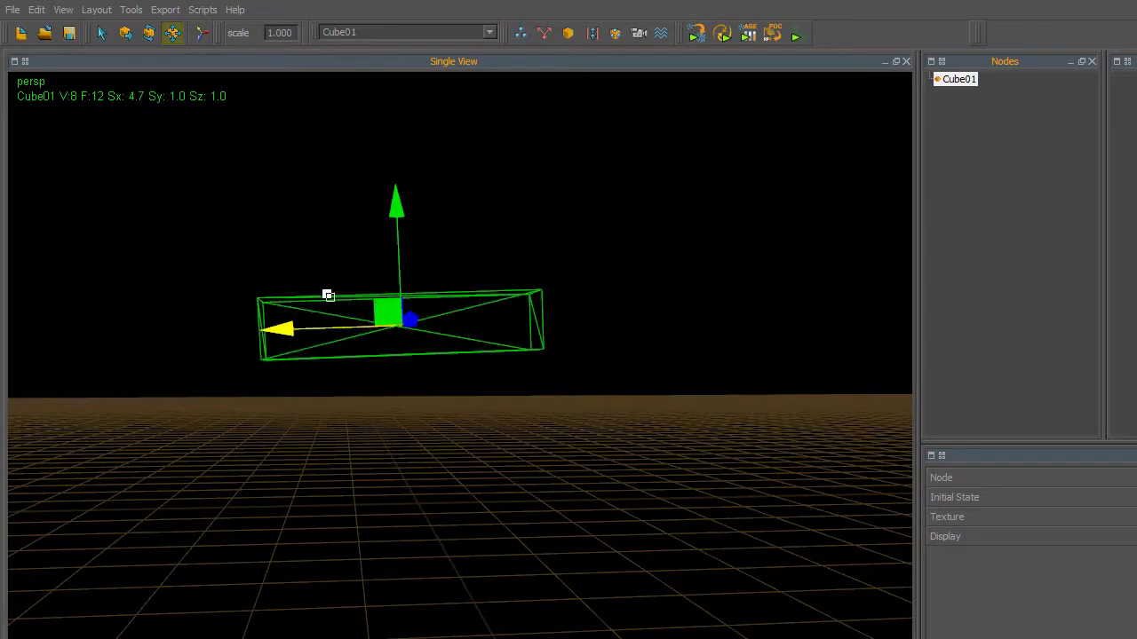
{"action": "left_click_drag", "start_coordinate": [401, 246], "coordinate": [396, 218]}
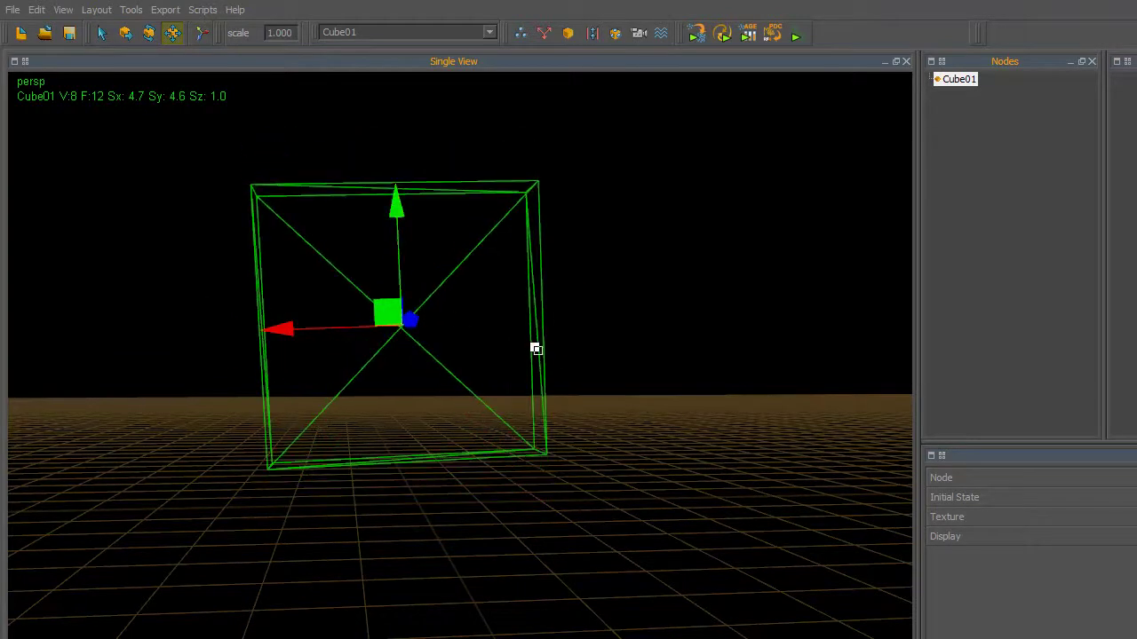
{"action": "mouse_move", "coordinate": [662, 409]}
{"action": "middle_mouse_down"}
{"action": "mouse_move", "coordinate": [763, 409]}
{"action": "mouse_move", "coordinate": [680, 411]}
{"action": "middle_mouse_up"}
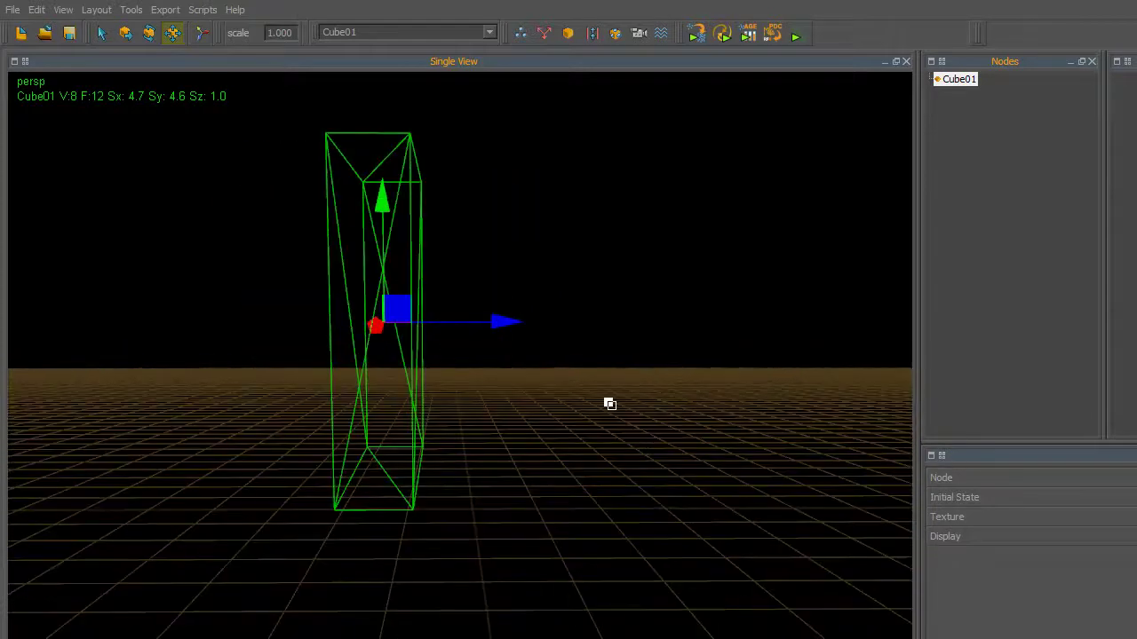
{"action": "left_click_drag", "start_coordinate": [505, 321], "coordinate": [486, 289]}
{"action": "middle_click_drag", "start_coordinate": [668, 385], "coordinate": [609, 396]}
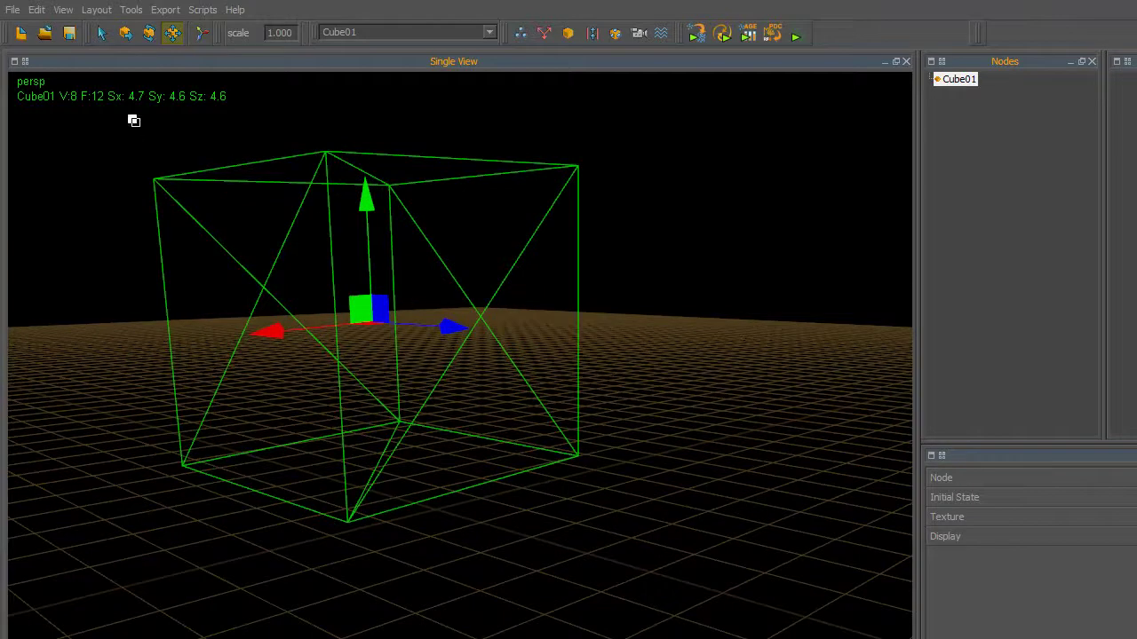
- Review the General, Simulation and Display preferences, leaving them without making changes
{"action": "left_click", "coordinate": [14, 10]}
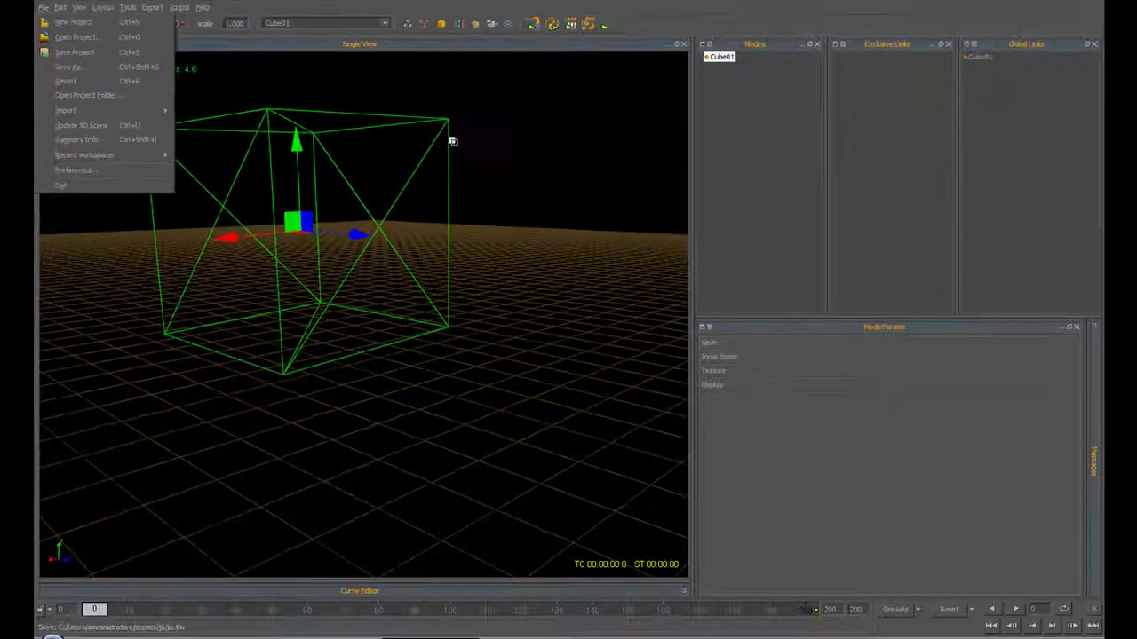
{"action": "left_click", "coordinate": [167, 169]}
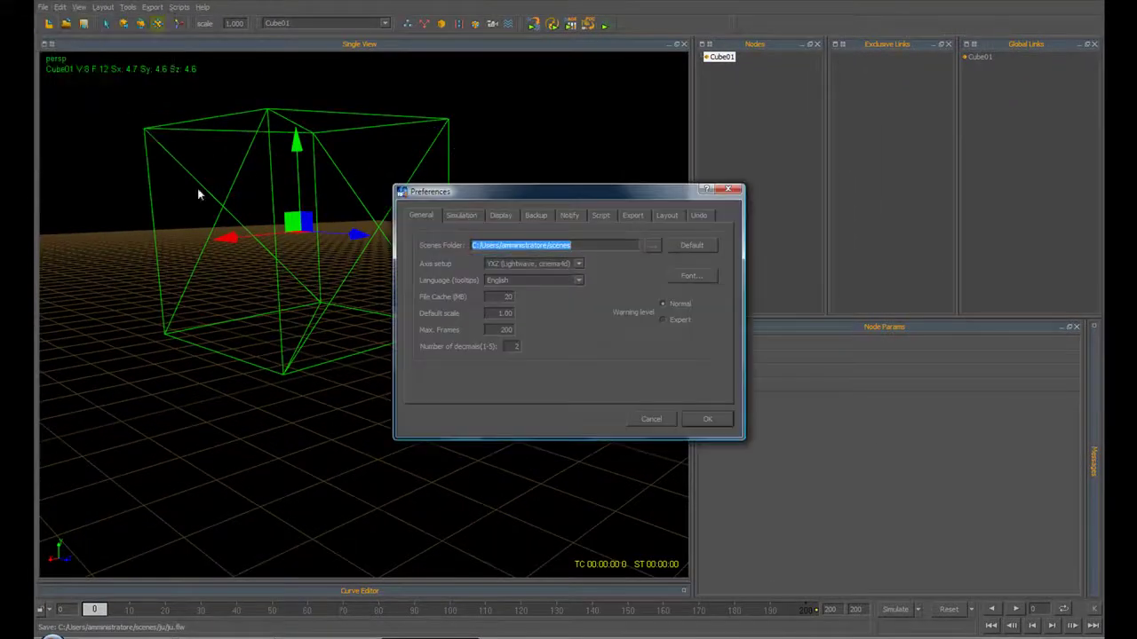
{"action": "left_click", "coordinate": [458, 215]}
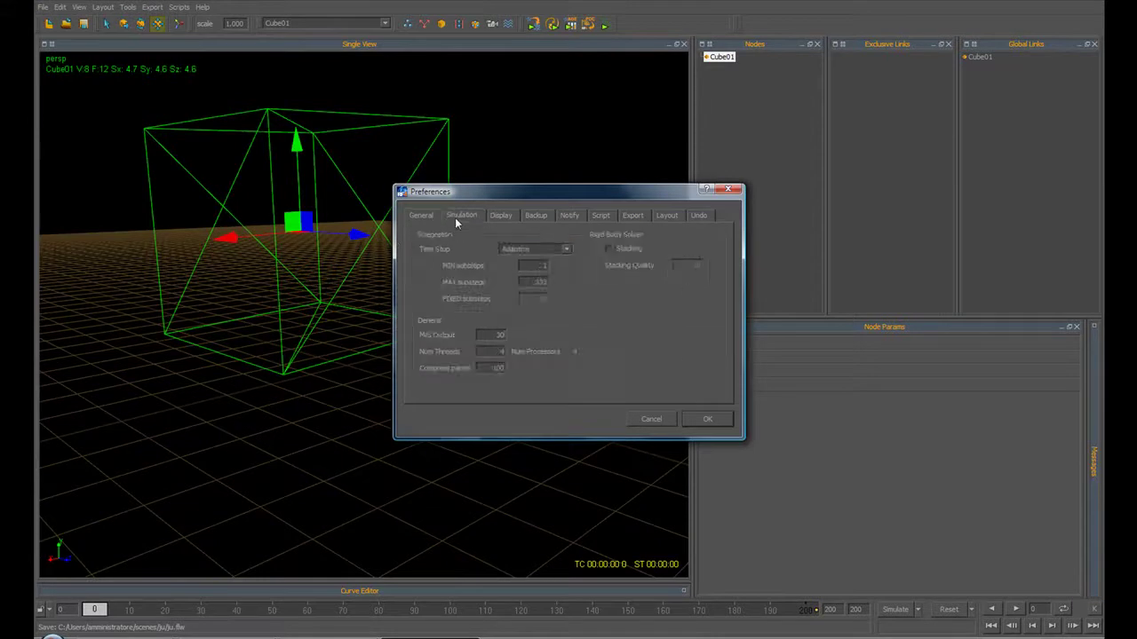
{"action": "left_click", "coordinate": [500, 216]}
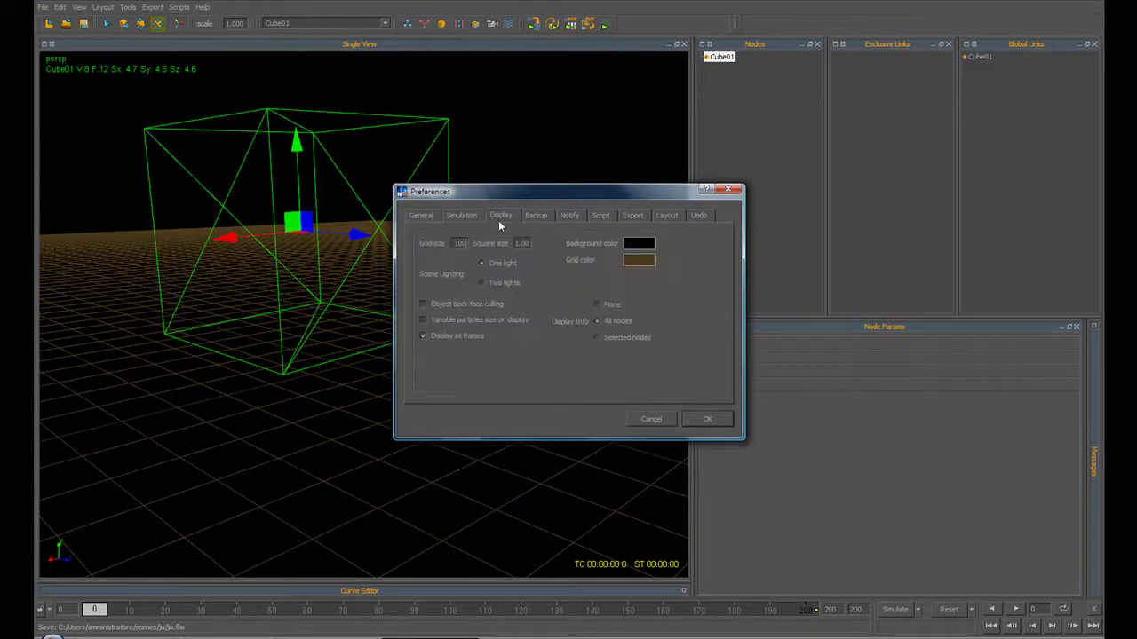
{"action": "left_click", "coordinate": [728, 189]}
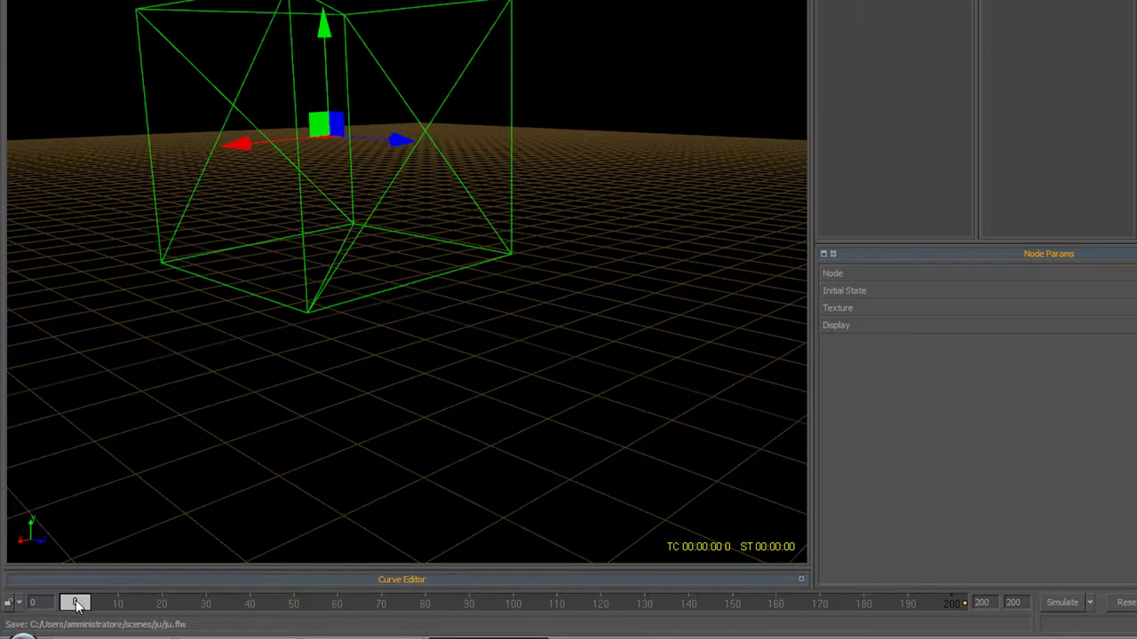
- Set the scene's maximum frame count to 90 and move the current time to frame 89
{"action": "mouse_move", "coordinate": [76, 606]}
{"action": "left_mouse_down"}
{"action": "mouse_move", "coordinate": [905, 603]}
{"action": "mouse_move", "coordinate": [68, 596]}
{"action": "left_mouse_up"}
{"action": "left_click_drag", "start_coordinate": [1022, 602], "coordinate": [1003, 602]}
{"action": "type", "text": "90"}
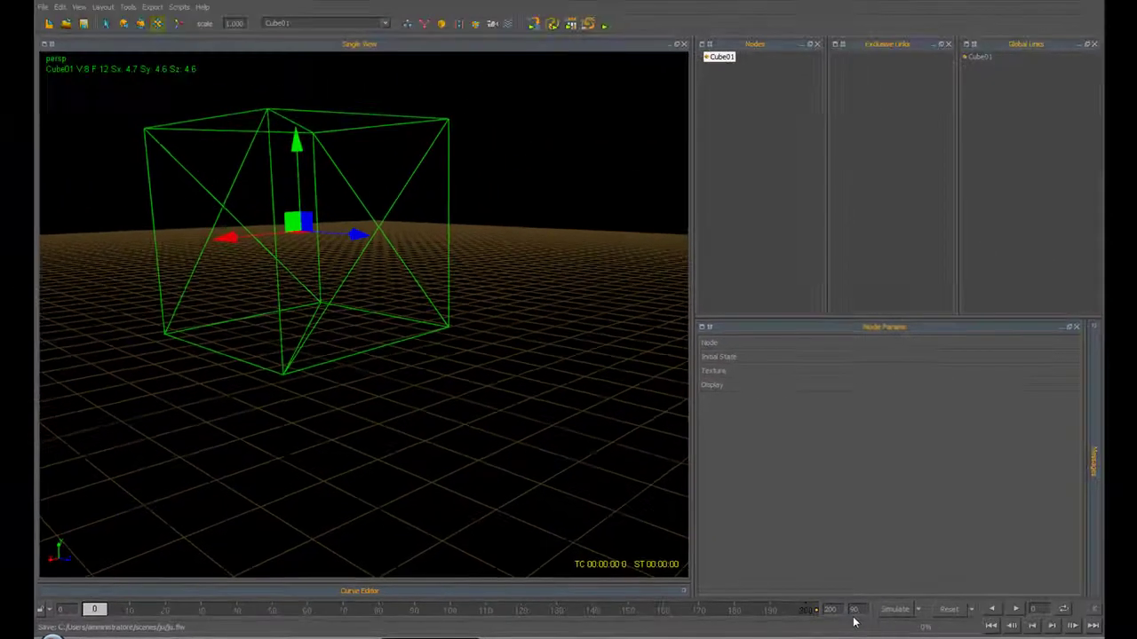
{"action": "key", "text": "Return"}
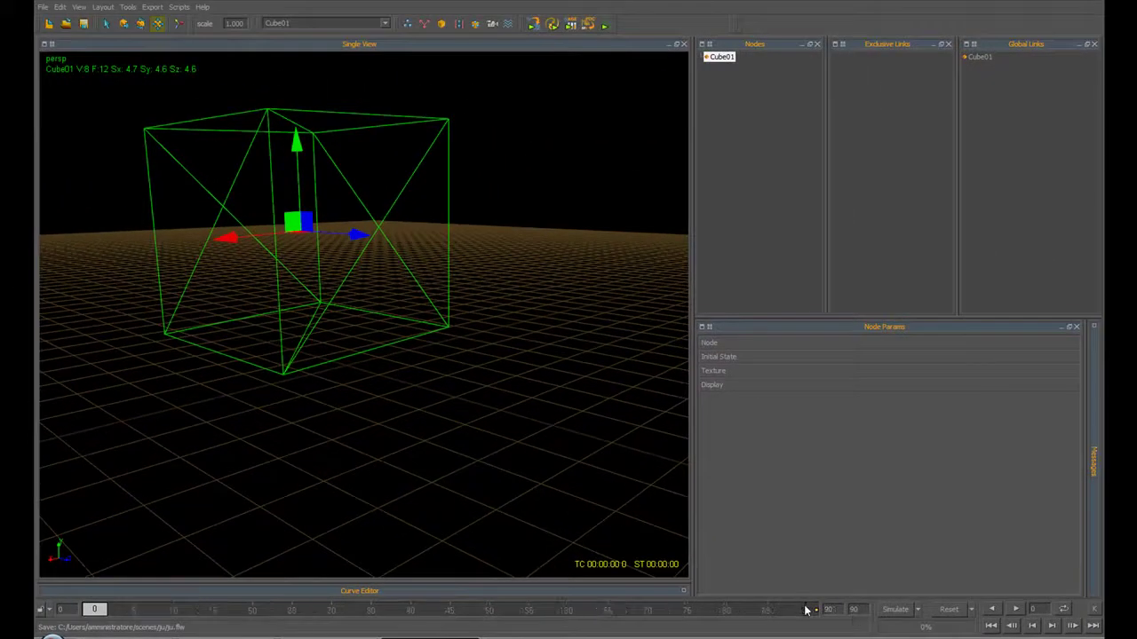
{"action": "left_click", "coordinate": [805, 610]}
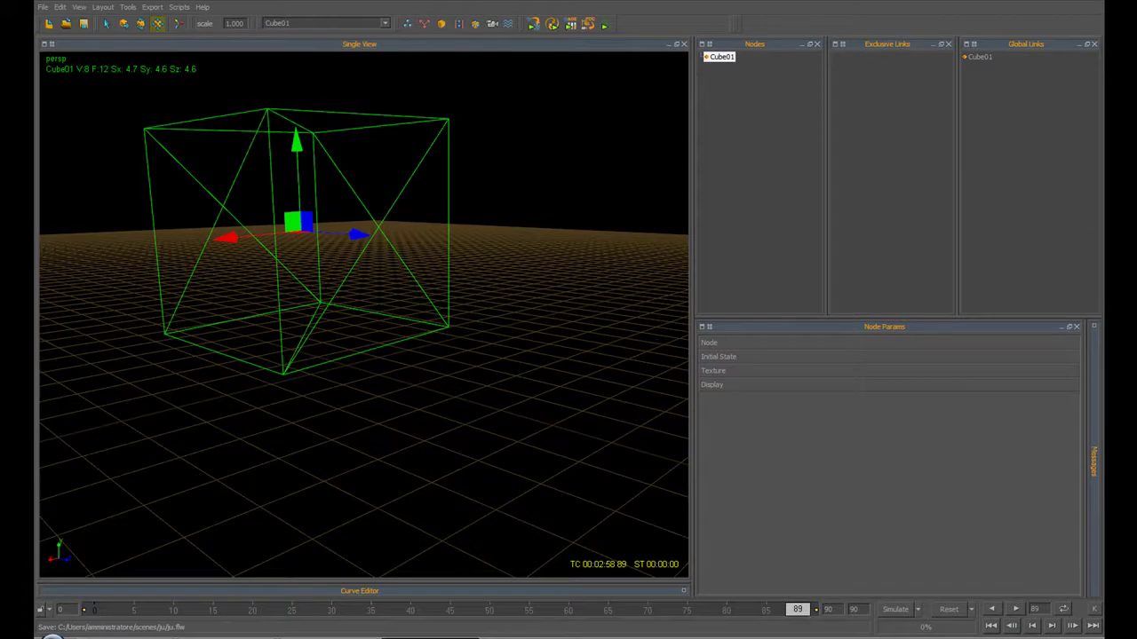
- Return to frame 0 and key the cube's current position in its node parameters
{"action": "left_click_drag", "start_coordinate": [796, 611], "coordinate": [84, 601]}
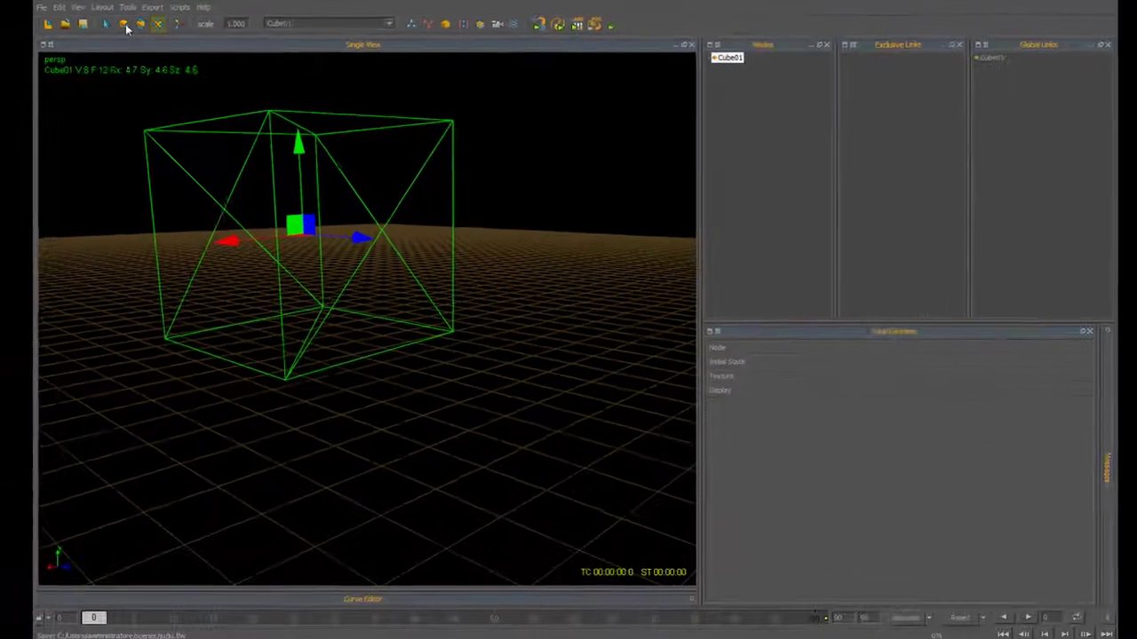
{"action": "left_click", "coordinate": [126, 33]}
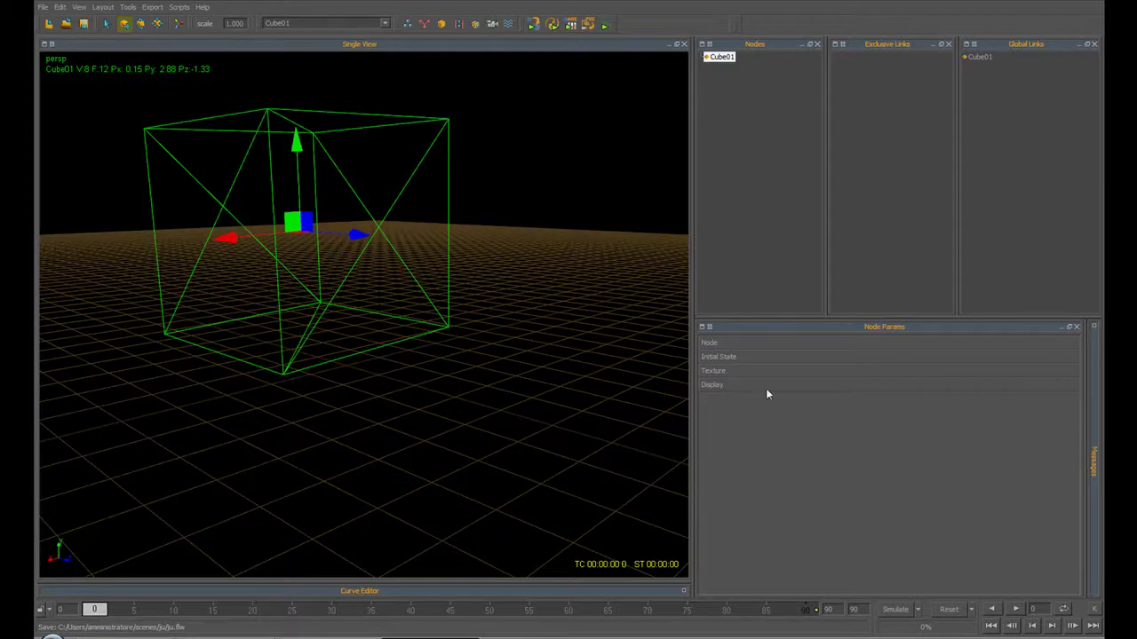
{"action": "left_click", "coordinate": [721, 60]}
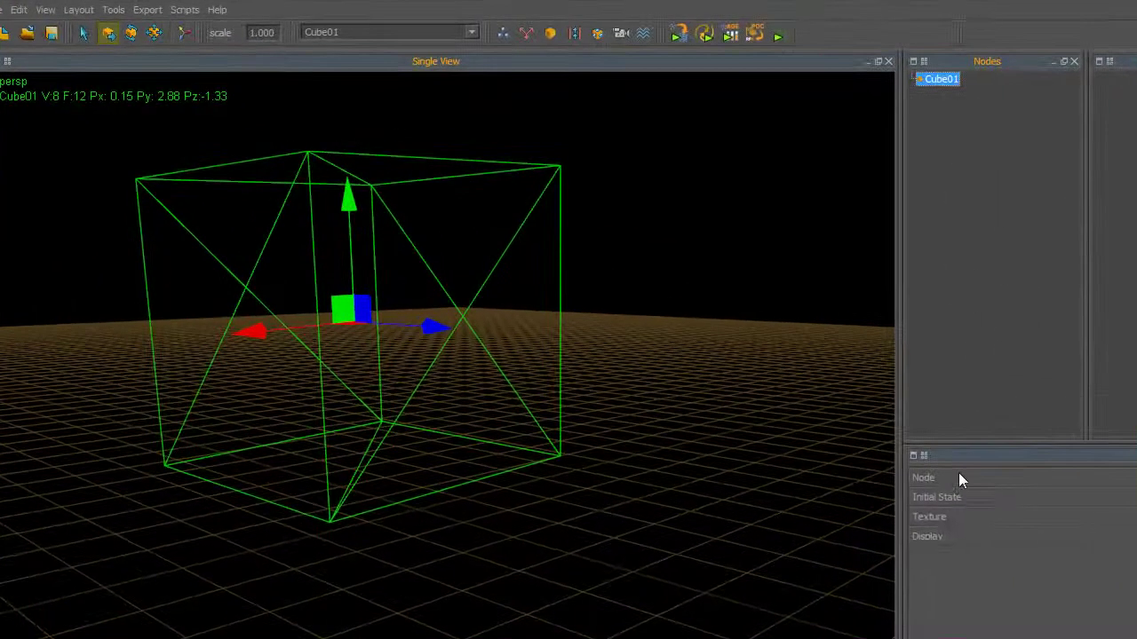
{"action": "left_click", "coordinate": [734, 344]}
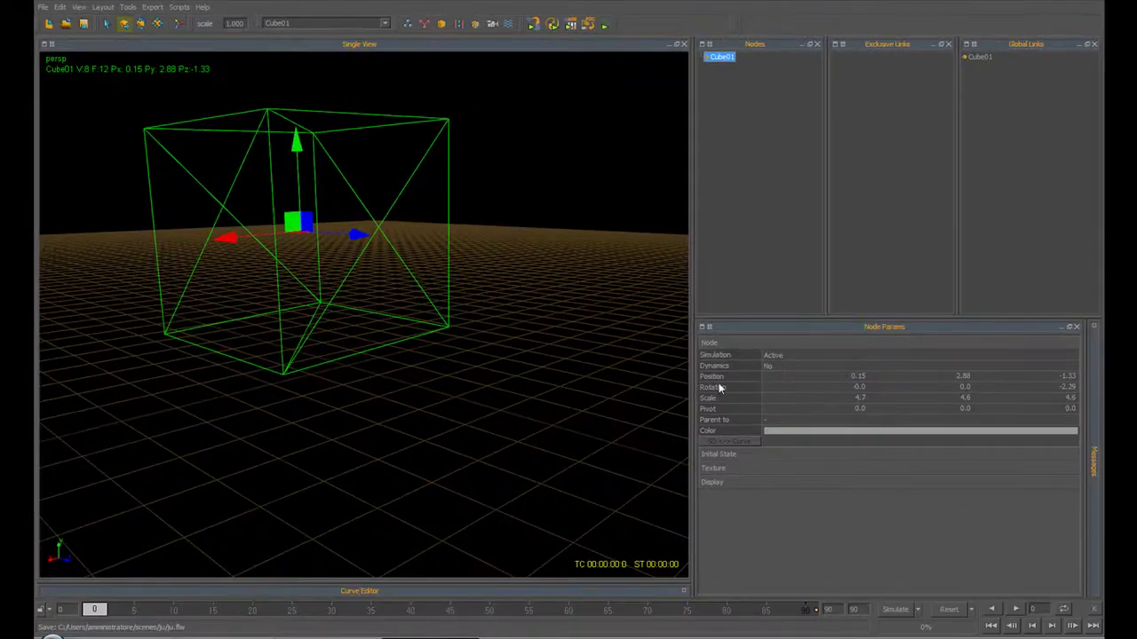
{"action": "left_click", "coordinate": [311, 246]}
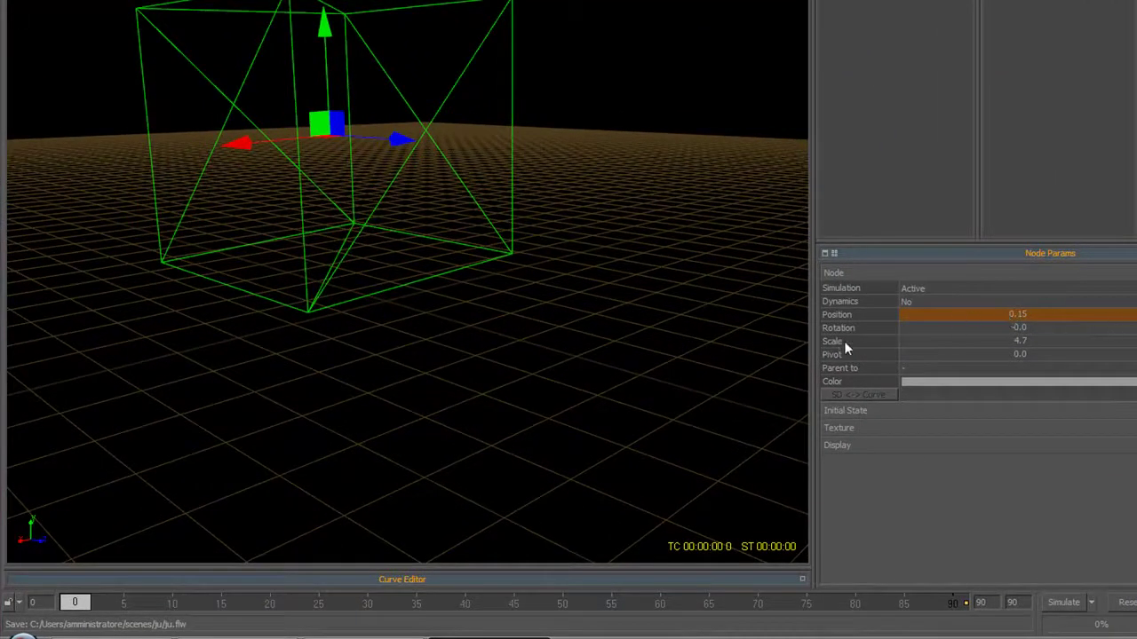
- Animate the cube by shifting it along the Z axis around frame 59, and return to frame 0
{"action": "left_click_drag", "start_coordinate": [82, 604], "coordinate": [652, 598]}
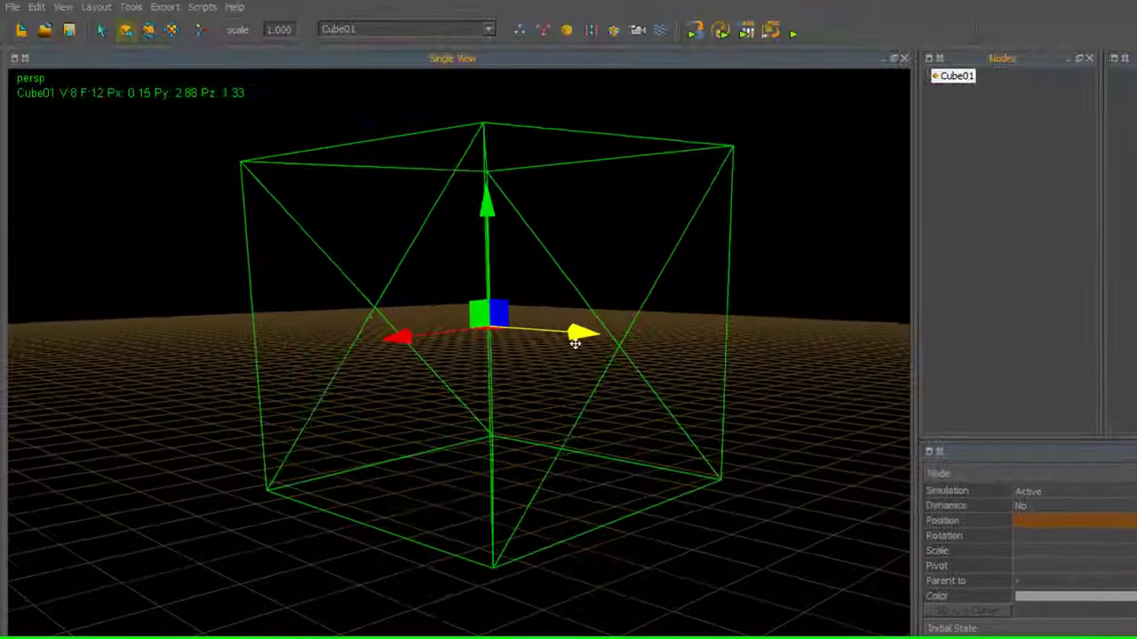
{"action": "right_click_drag", "start_coordinate": [571, 338], "coordinate": [671, 368], "text": "alt"}
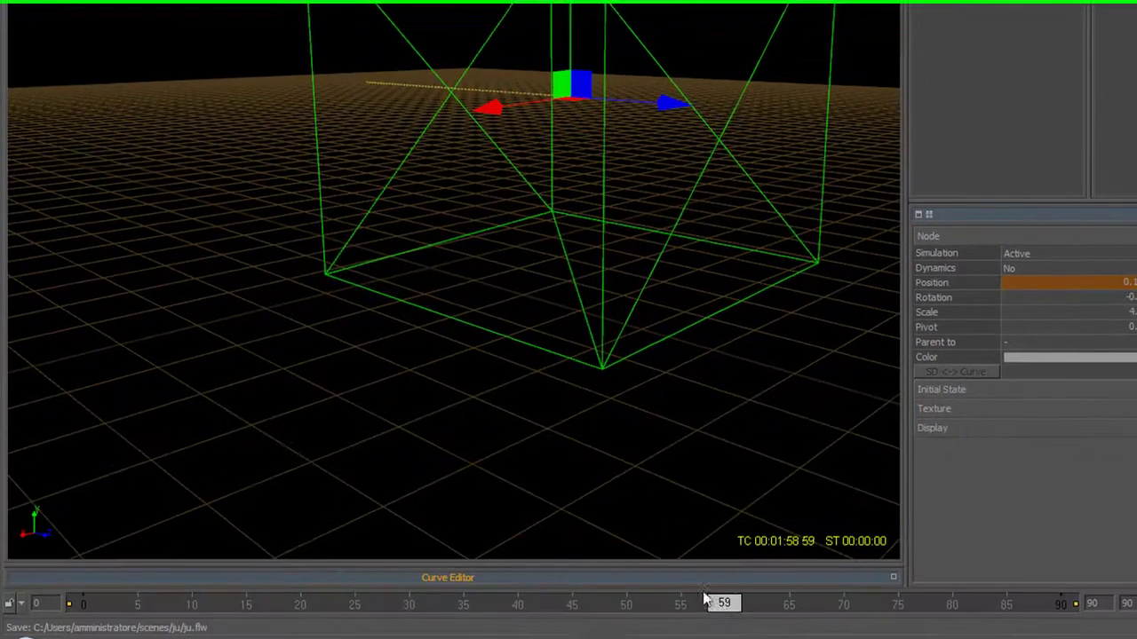
{"action": "left_click_drag", "start_coordinate": [705, 598], "coordinate": [43, 580]}
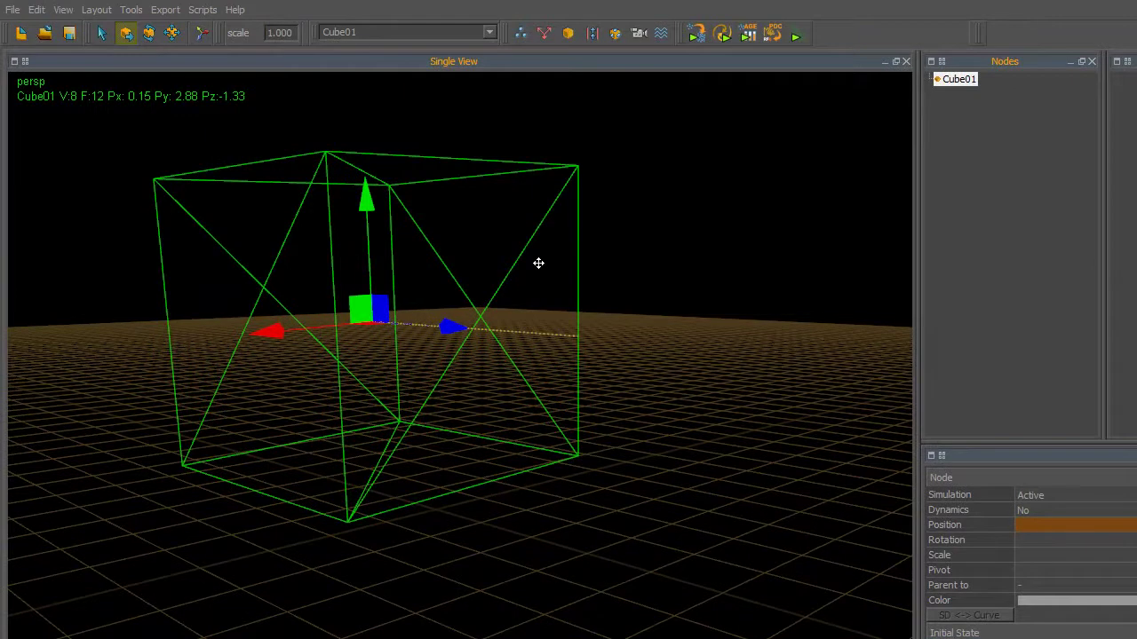
- Add a square particle emitter and raise it to about Y 2.11 within the cube
{"action": "left_click", "coordinate": [518, 33]}
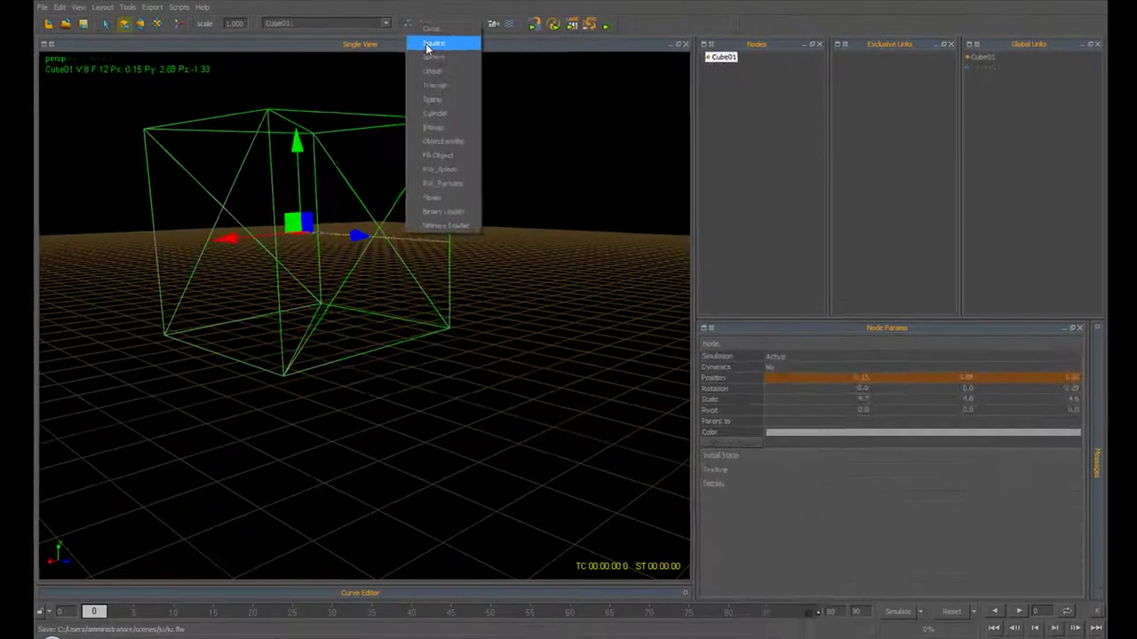
{"action": "left_click", "coordinate": [550, 60]}
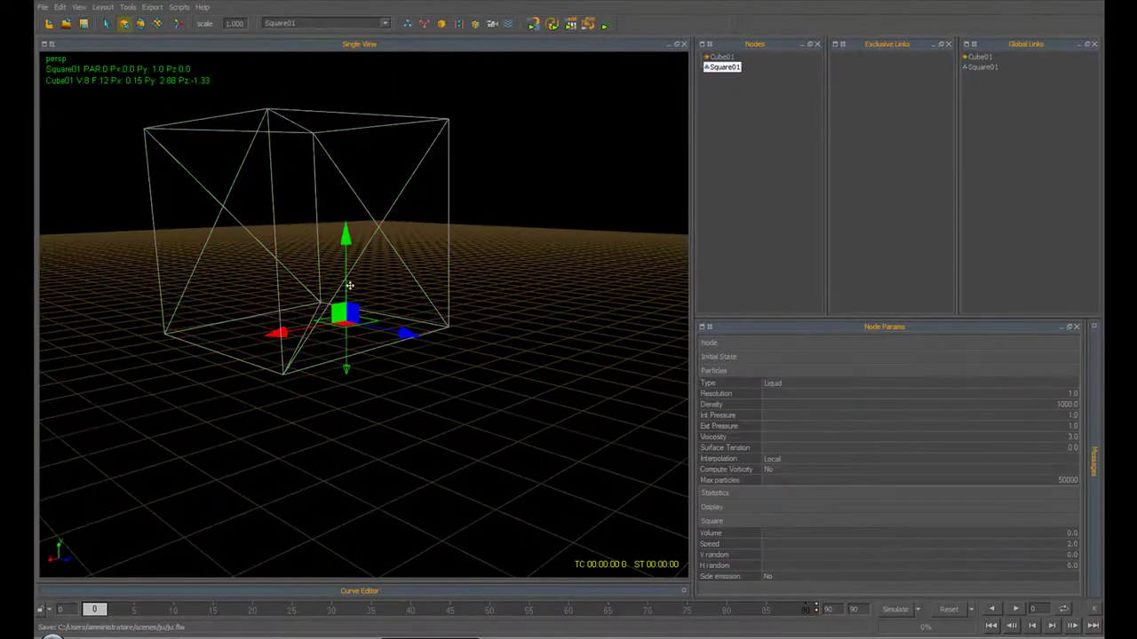
{"action": "left_click_drag", "start_coordinate": [347, 284], "coordinate": [347, 231]}
{"action": "middle_click_drag", "start_coordinate": [362, 321], "coordinate": [388, 355]}
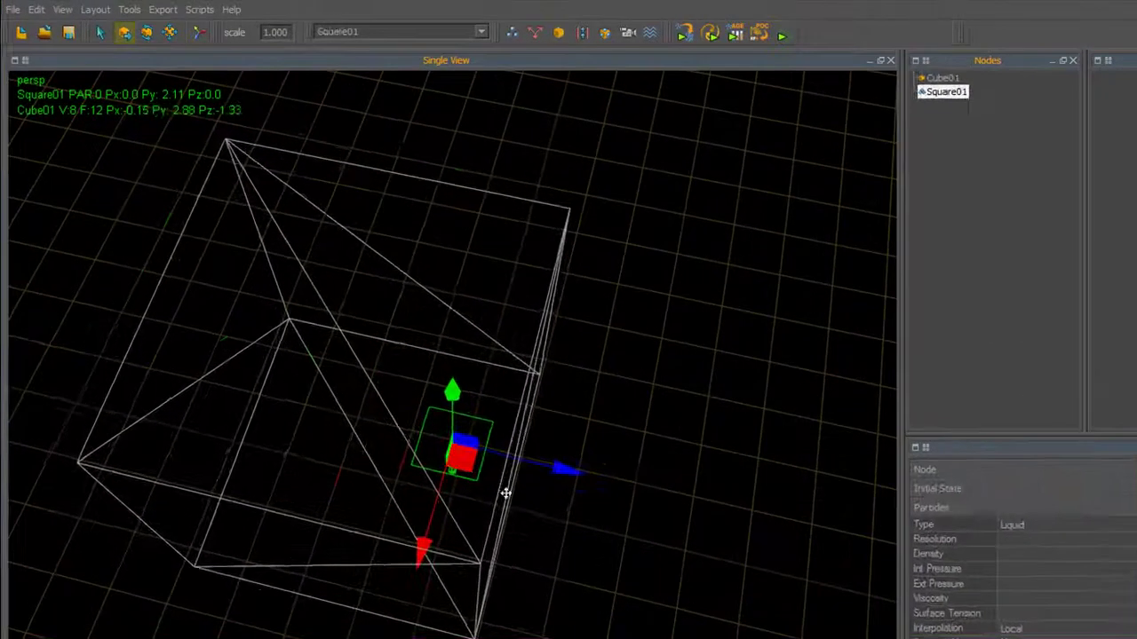
- Shift the cube to about X 0.37, Y 2.87, Z -1.46 and select the square emitter again
{"action": "mouse_move", "coordinate": [406, 364]}
{"action": "left_mouse_down"}
{"action": "mouse_move", "coordinate": [392, 351]}
{"action": "mouse_move", "coordinate": [394, 375]}
{"action": "left_mouse_up"}
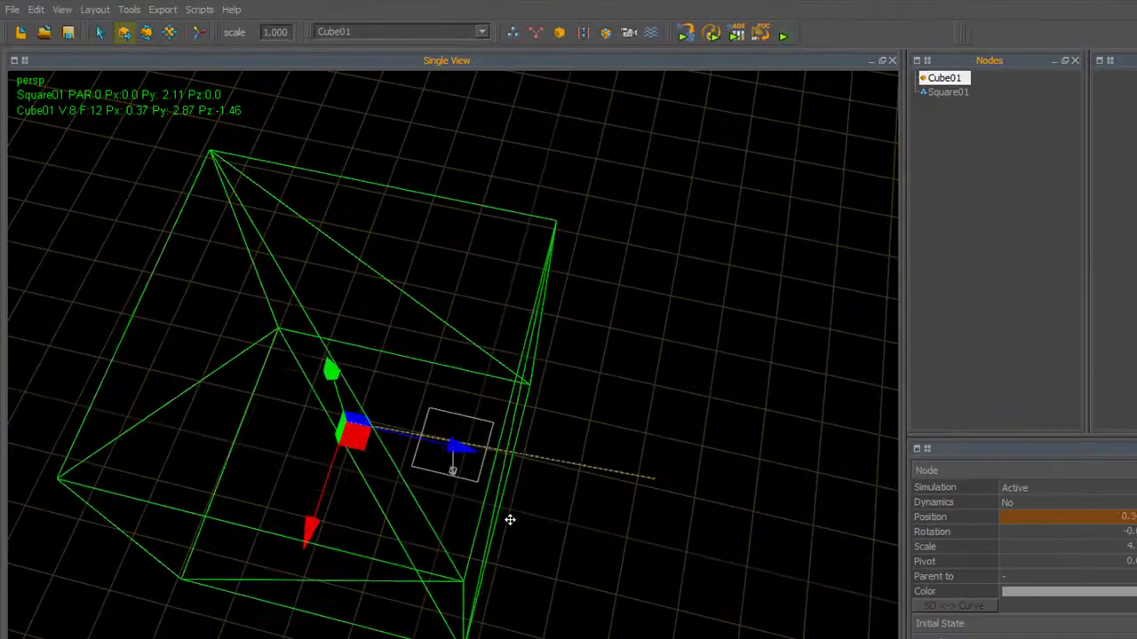
{"action": "left_click", "coordinate": [491, 509]}
{"action": "left_click", "coordinate": [458, 468]}
{"action": "left_click", "coordinate": [463, 475]}
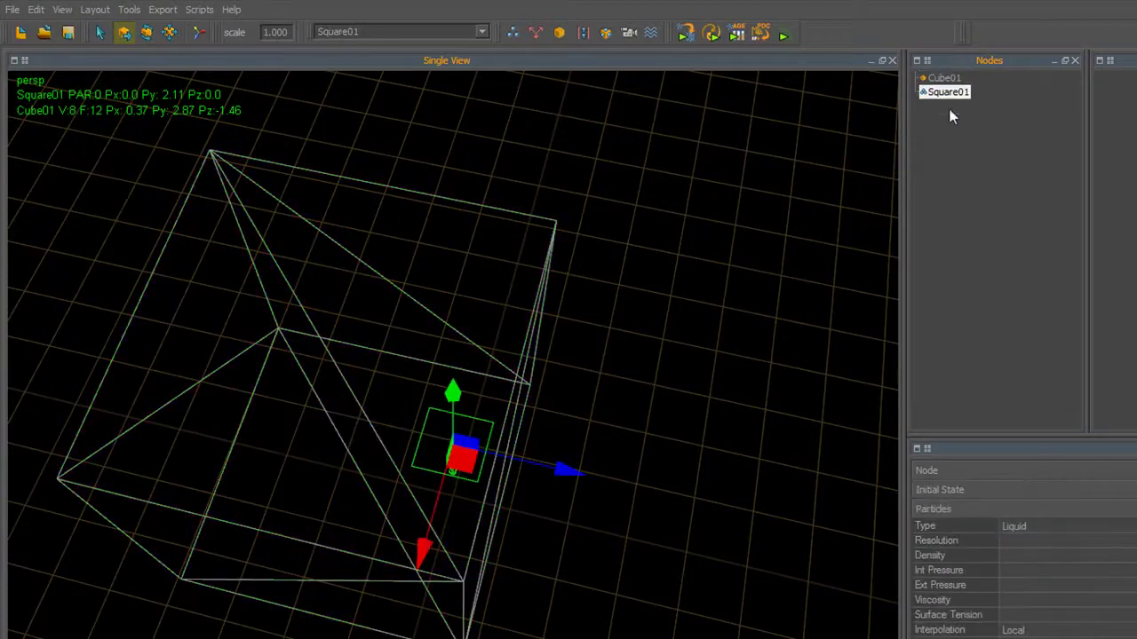
- Examine the emitter's placement inside the cube from a low side view and select Square01
{"action": "left_click_drag", "start_coordinate": [639, 530], "coordinate": [584, 441]}
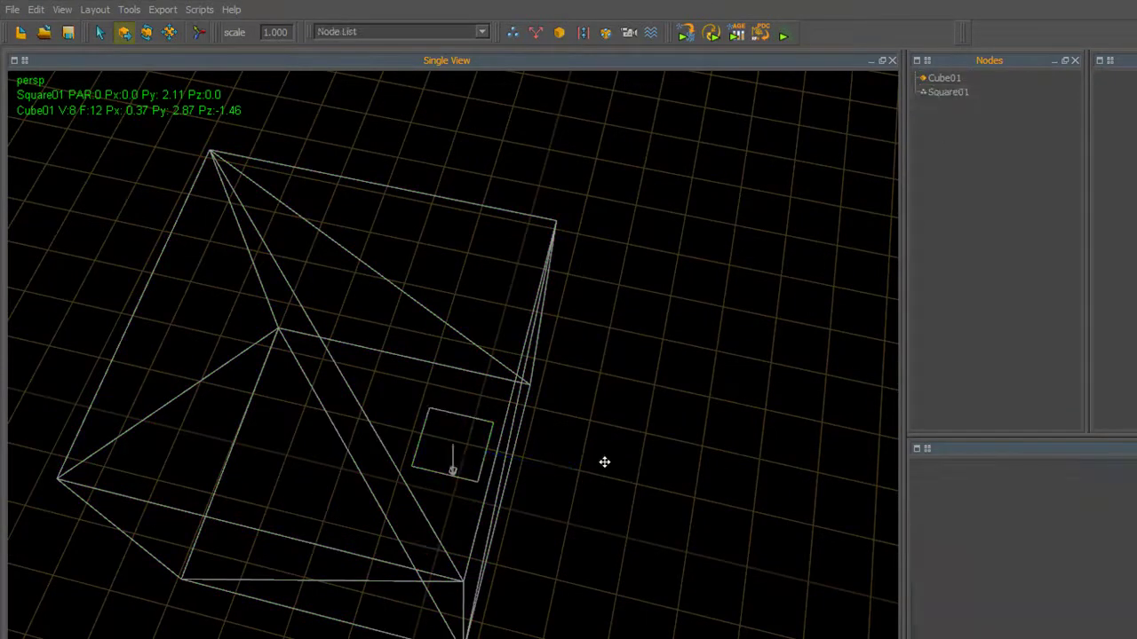
{"action": "left_click", "coordinate": [481, 468]}
{"action": "left_click", "coordinate": [625, 563]}
{"action": "left_click_drag", "start_coordinate": [607, 538], "coordinate": [576, 465], "text": "alt"}
{"action": "left_click_drag", "start_coordinate": [634, 558], "coordinate": [579, 521]}
{"action": "left_click_drag", "start_coordinate": [678, 520], "coordinate": [561, 479], "text": "alt"}
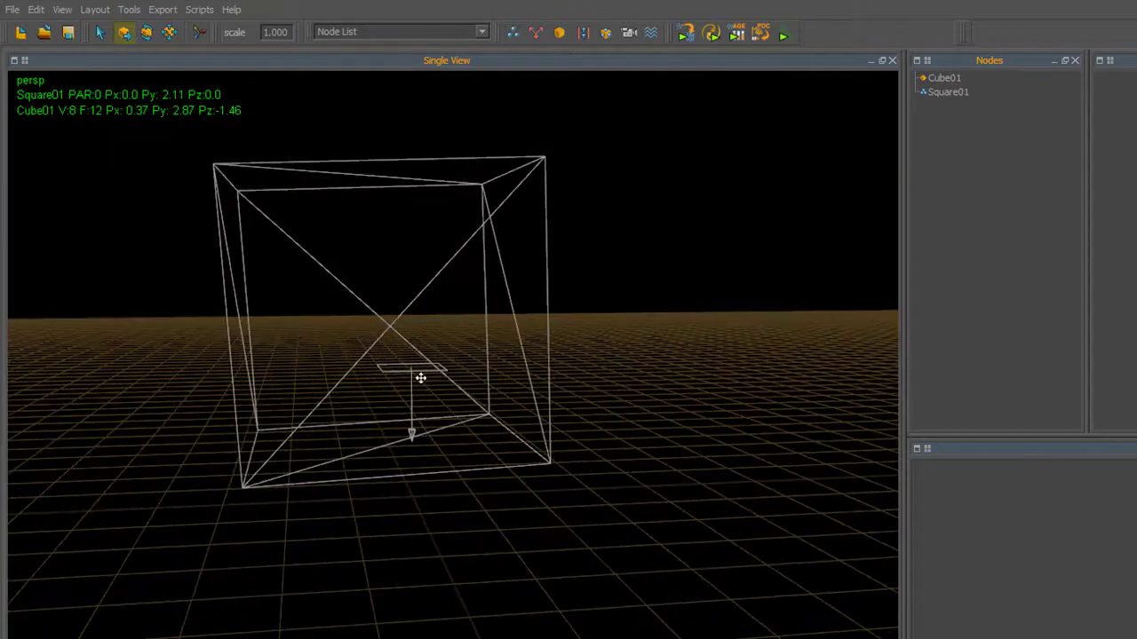
{"action": "left_click", "coordinate": [420, 378]}
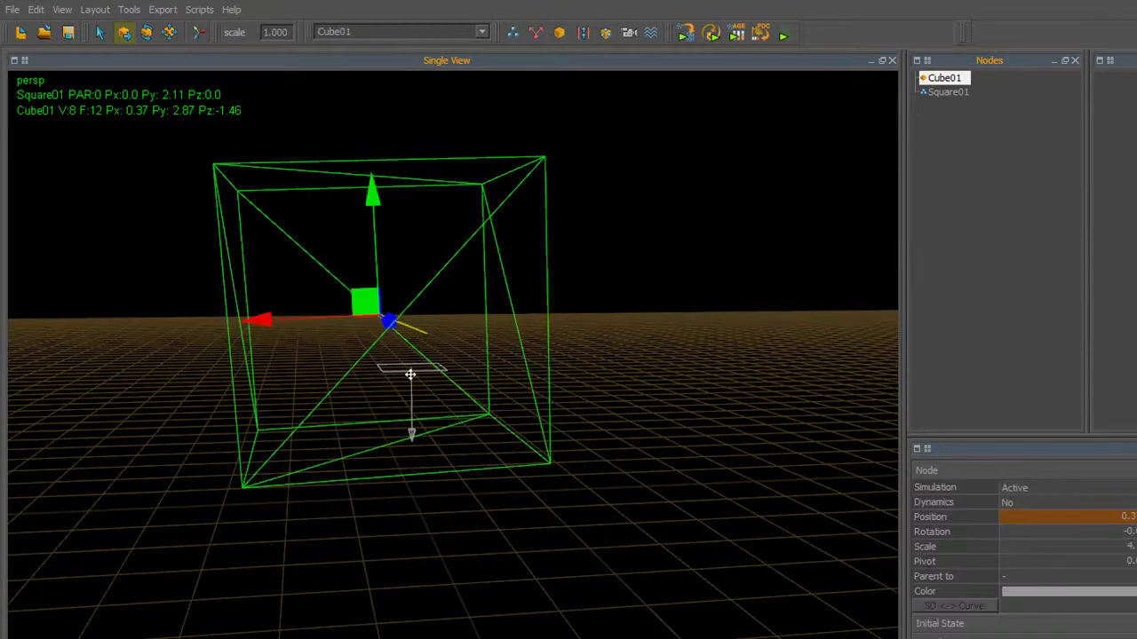
{"action": "left_click", "coordinate": [947, 92]}
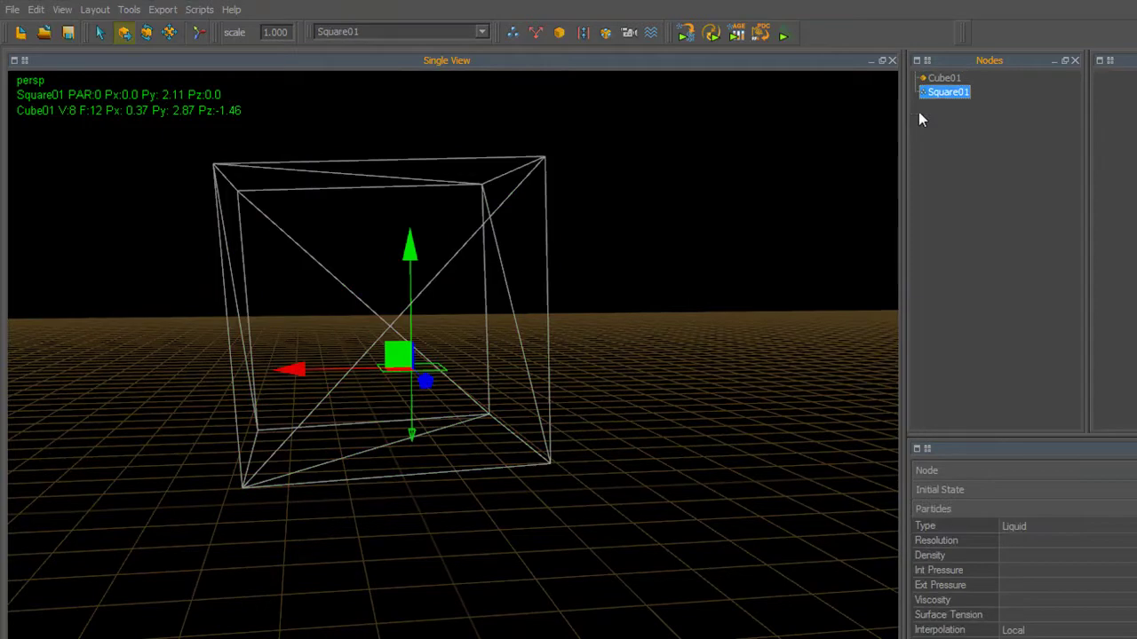
- Review the available emitter types, such as RW_Splash and RW_Particles, without adding another emitter
{"action": "left_click", "coordinate": [517, 38]}
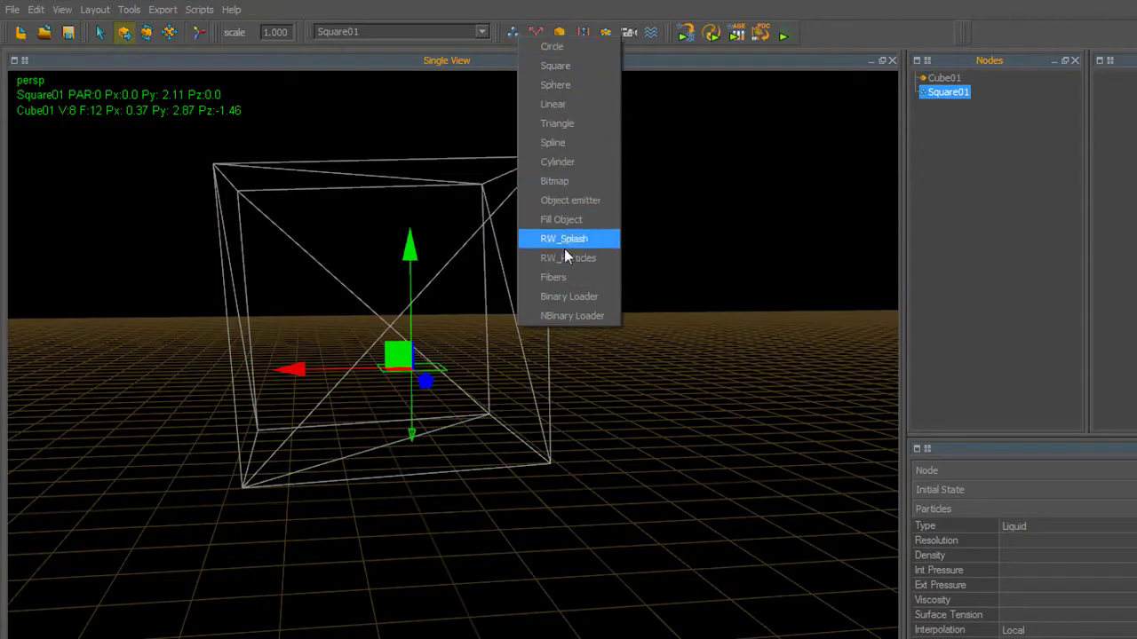
{"action": "left_click", "coordinate": [510, 34]}
{"action": "left_click", "coordinate": [510, 34]}
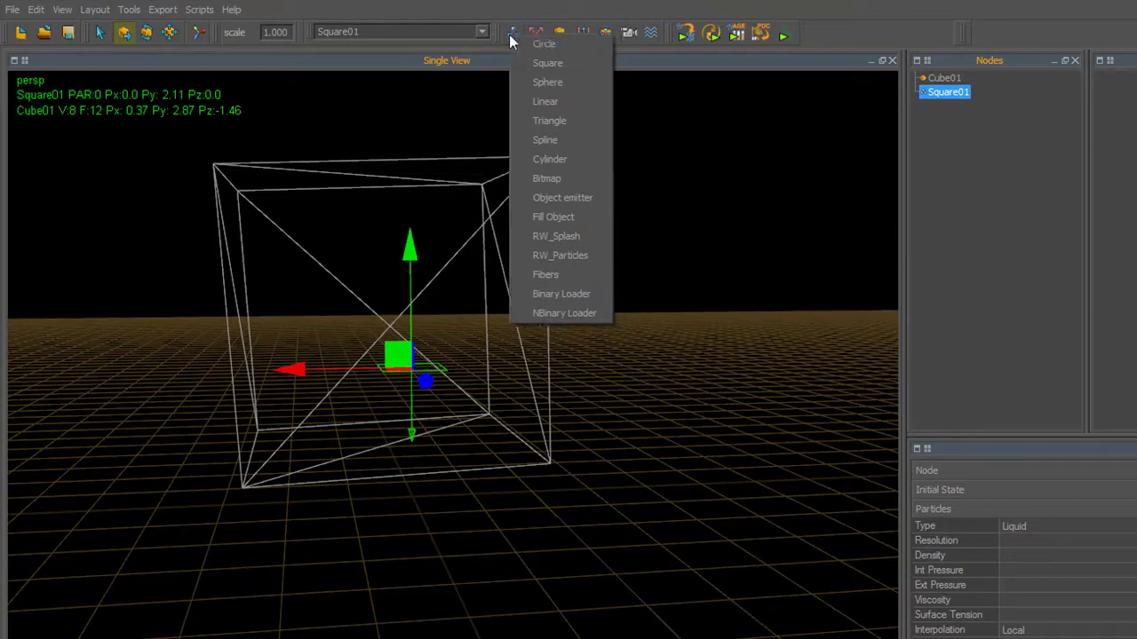
{"action": "left_click", "coordinate": [524, 8]}
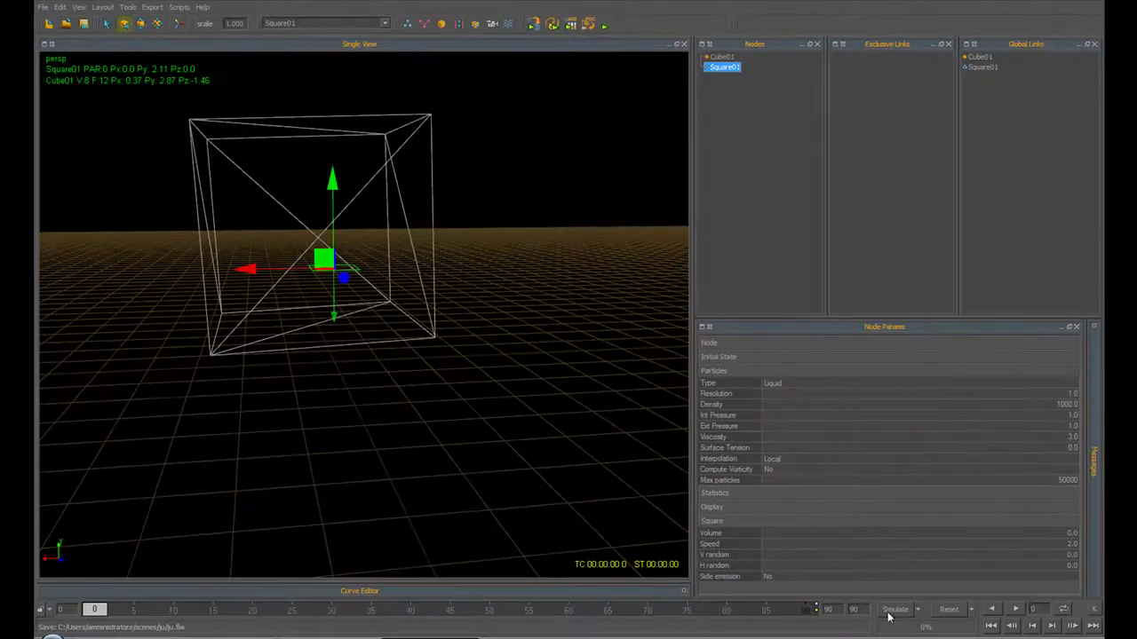
- Simulate the liquid against the animated cube up to frame 90, and reset all simulation data
{"action": "left_click", "coordinate": [890, 613]}
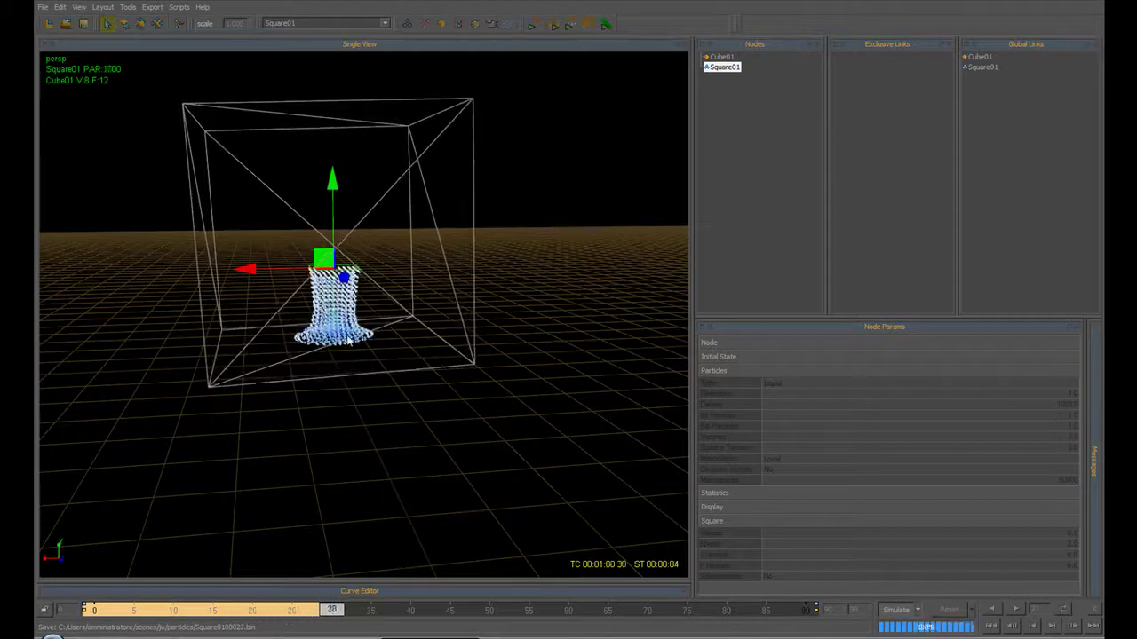
{"action": "left_click_drag", "start_coordinate": [349, 479], "coordinate": [489, 479], "text": "alt"}
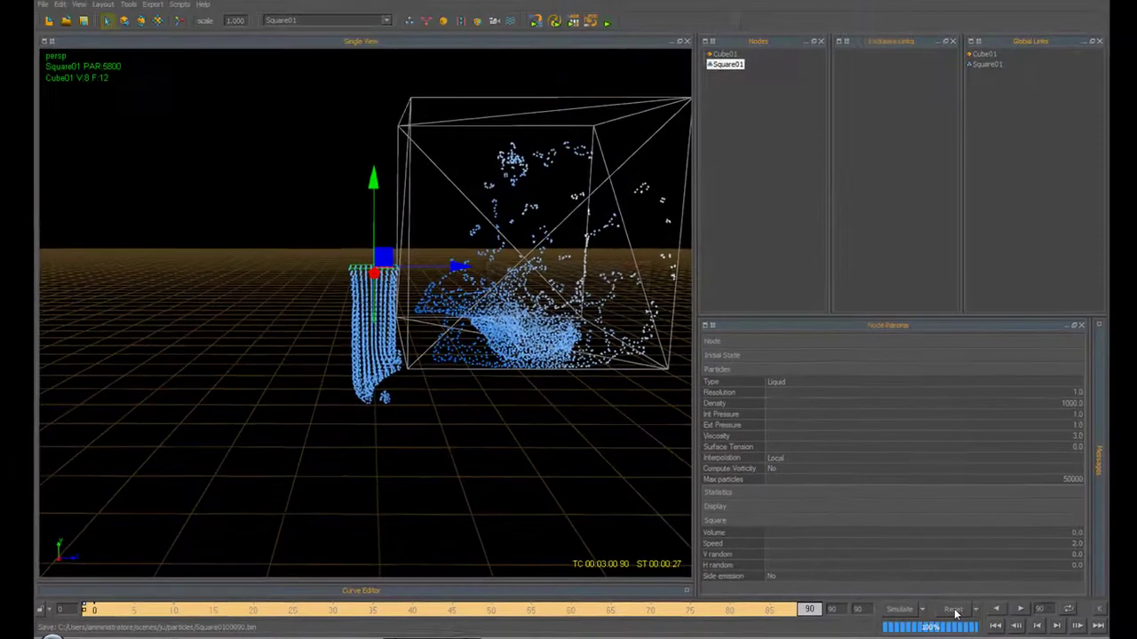
{"action": "left_click", "coordinate": [1133, 605]}
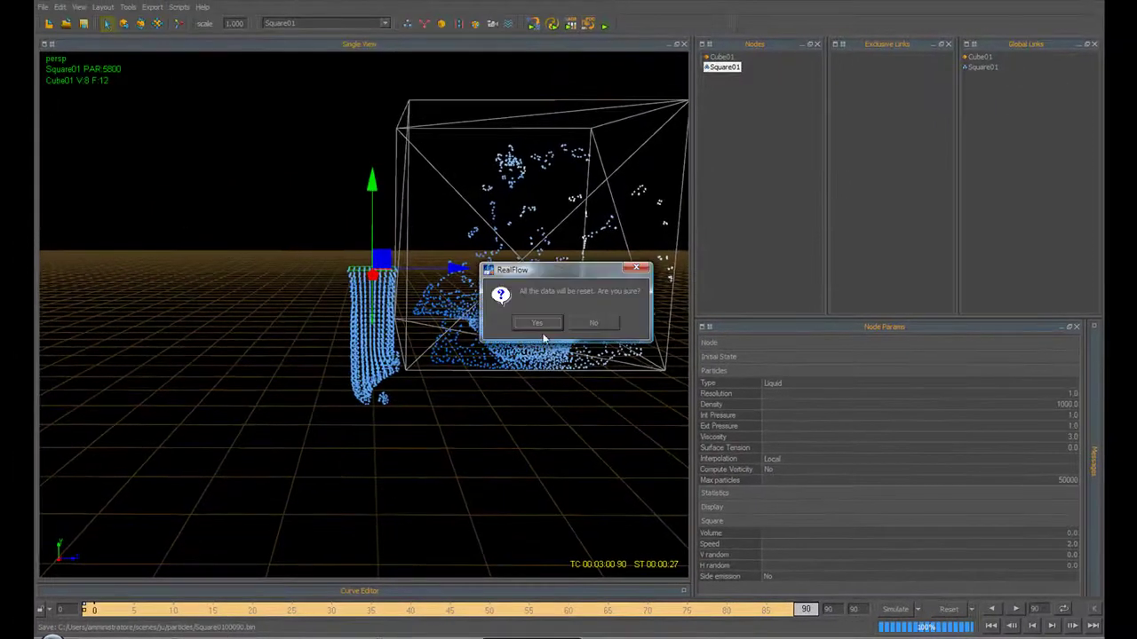
{"action": "left_click", "coordinate": [537, 322]}
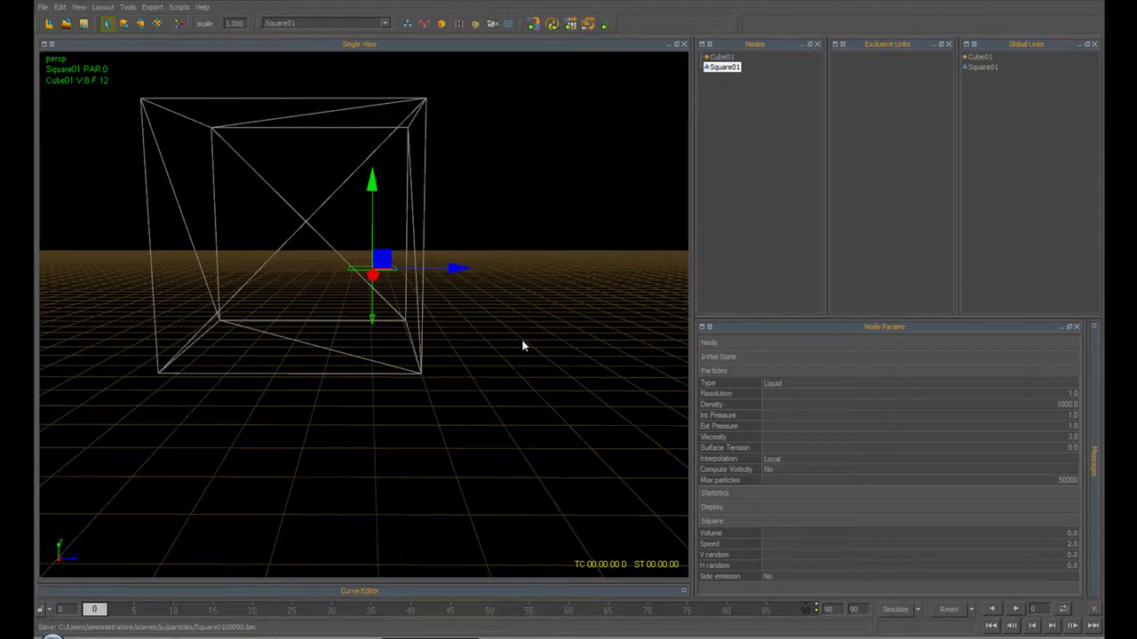
- Review the emitter's node parameters and the cube's Particle Interaction settings, including friction, bounce and roughness
{"action": "left_click", "coordinate": [731, 344]}
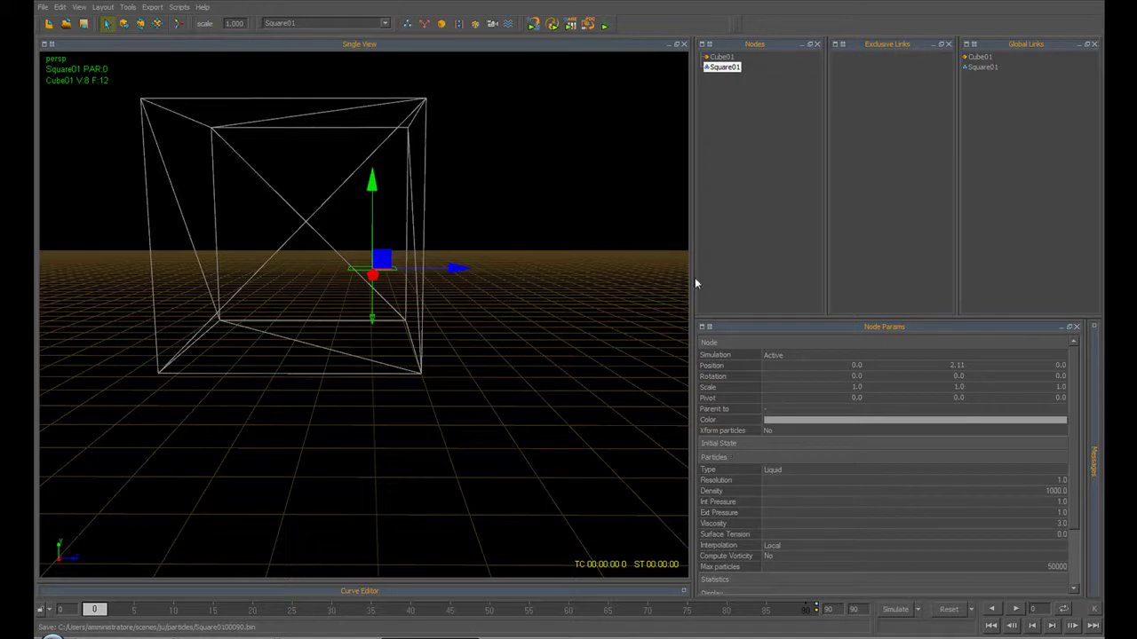
{"action": "left_click", "coordinate": [721, 56]}
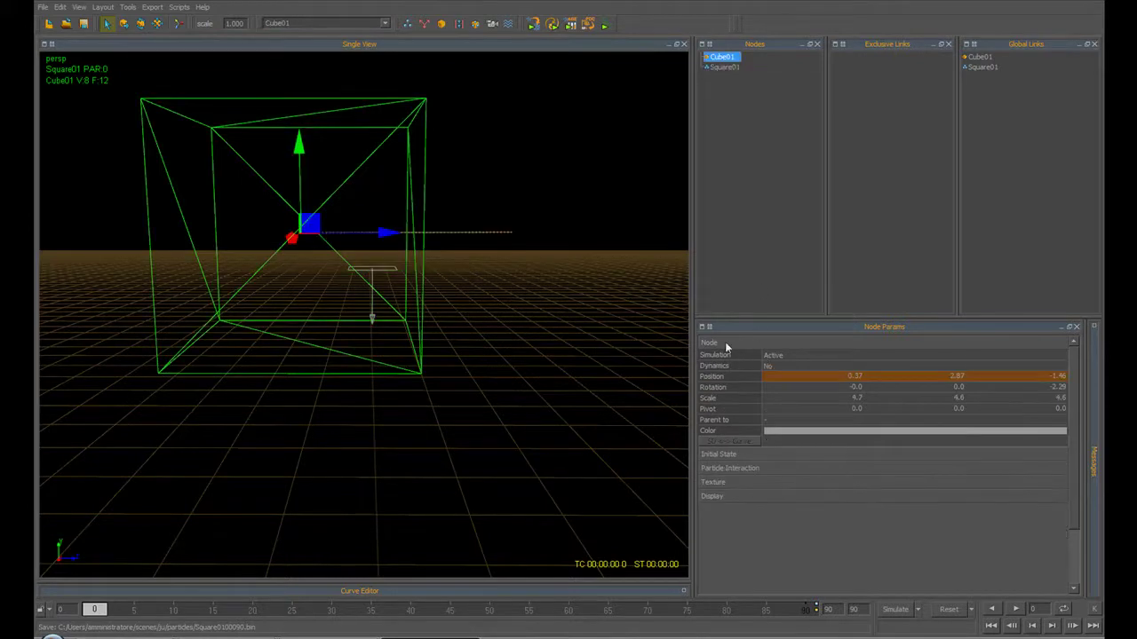
{"action": "left_click", "coordinate": [737, 468]}
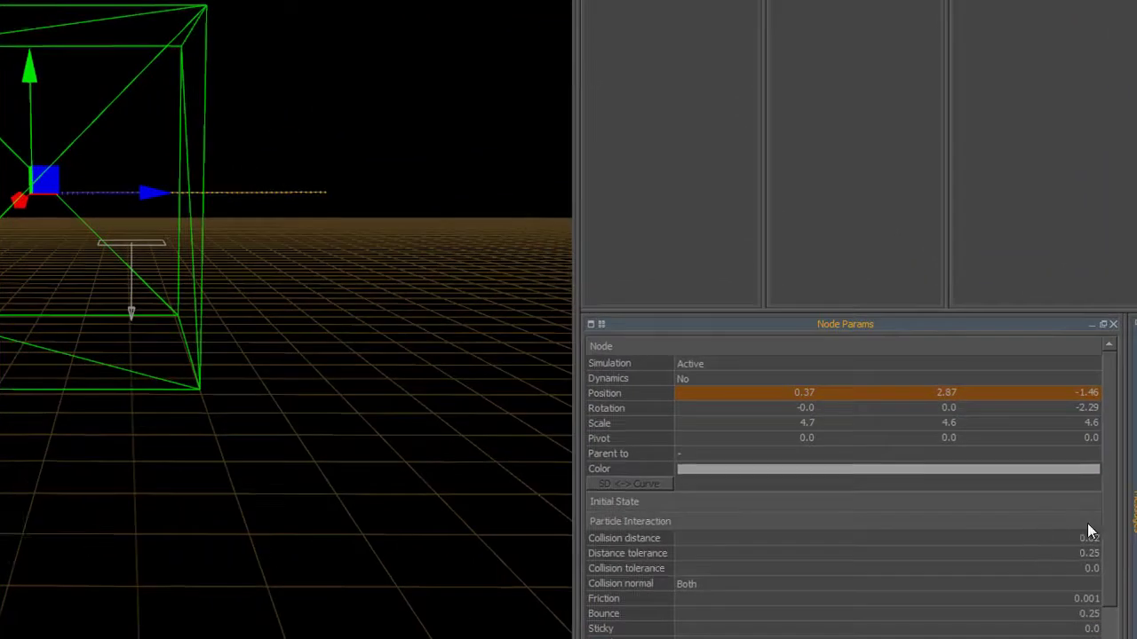
{"action": "scroll", "coordinate": [1055, 524], "scroll_direction": "down", "scroll_amount": 3}
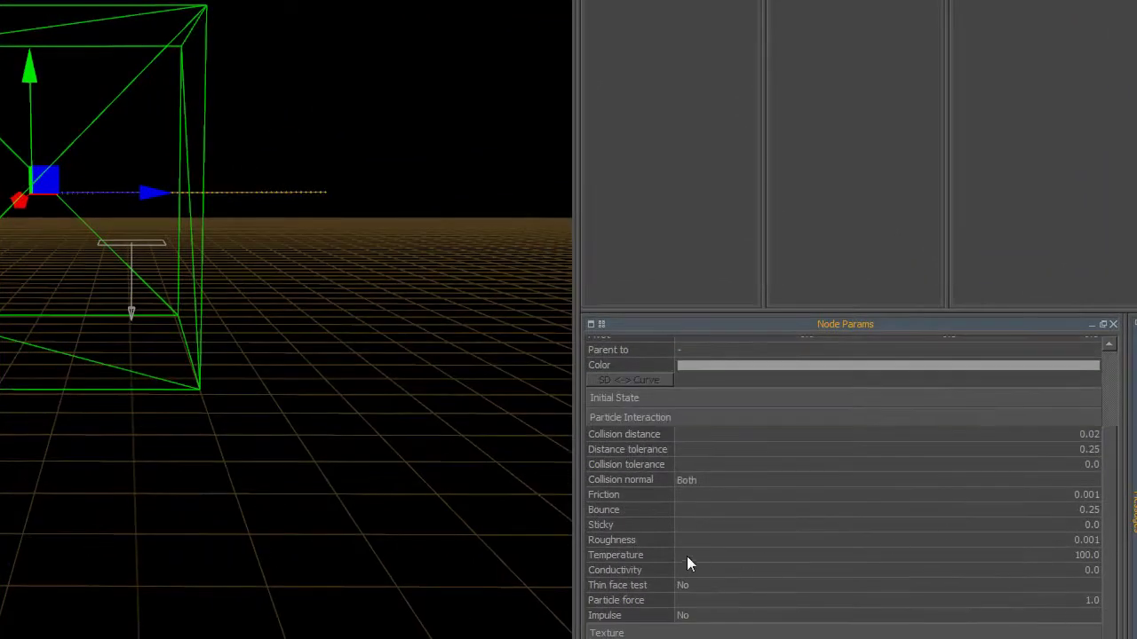